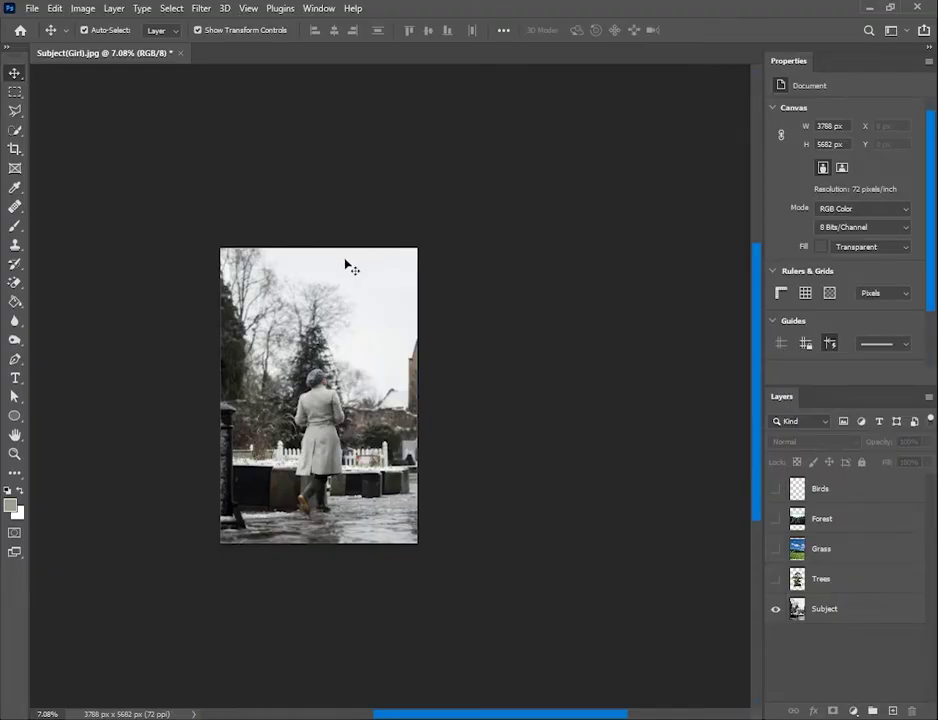
- Widen the canvas to 10950 px with a symmetric crop on both sides of the woman
left_click(345, 265)
key("c")
left_click_drag(420, 400, 605, 401)
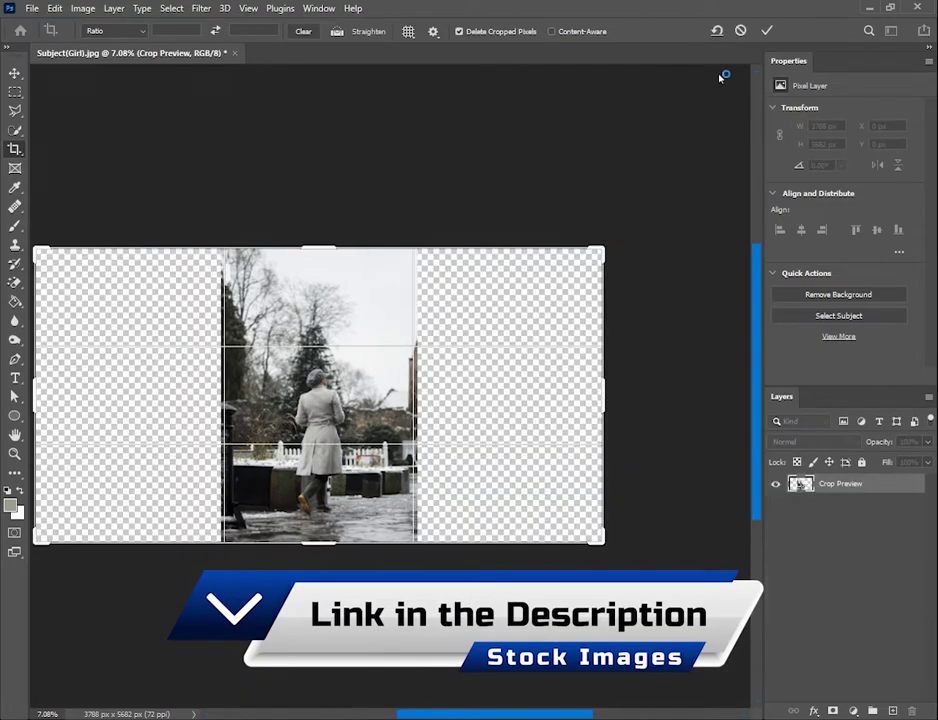
left_click(766, 32)
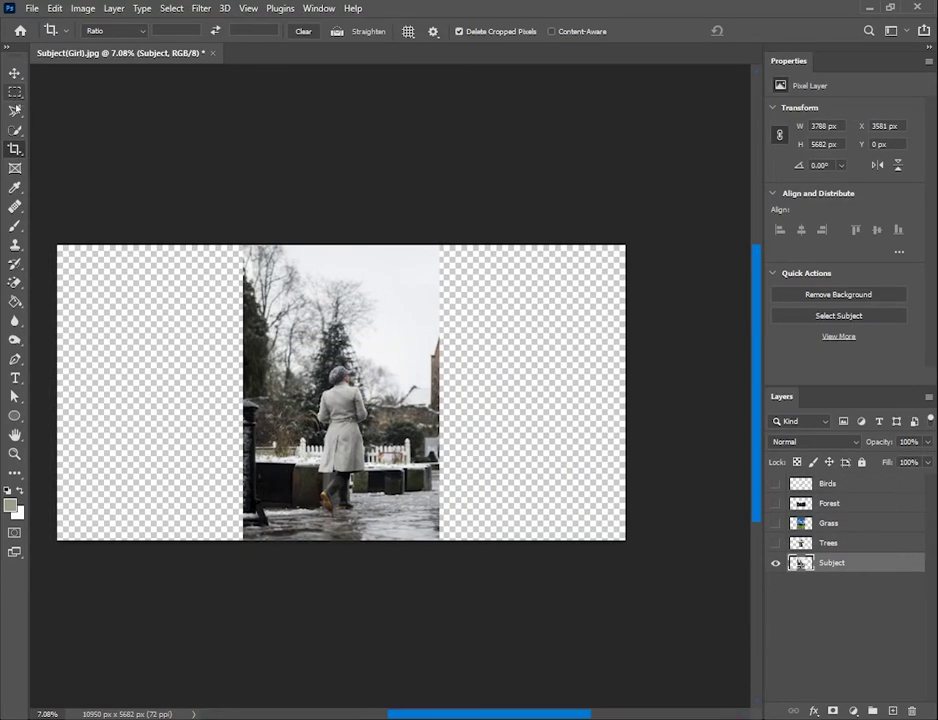
left_click(16, 130)
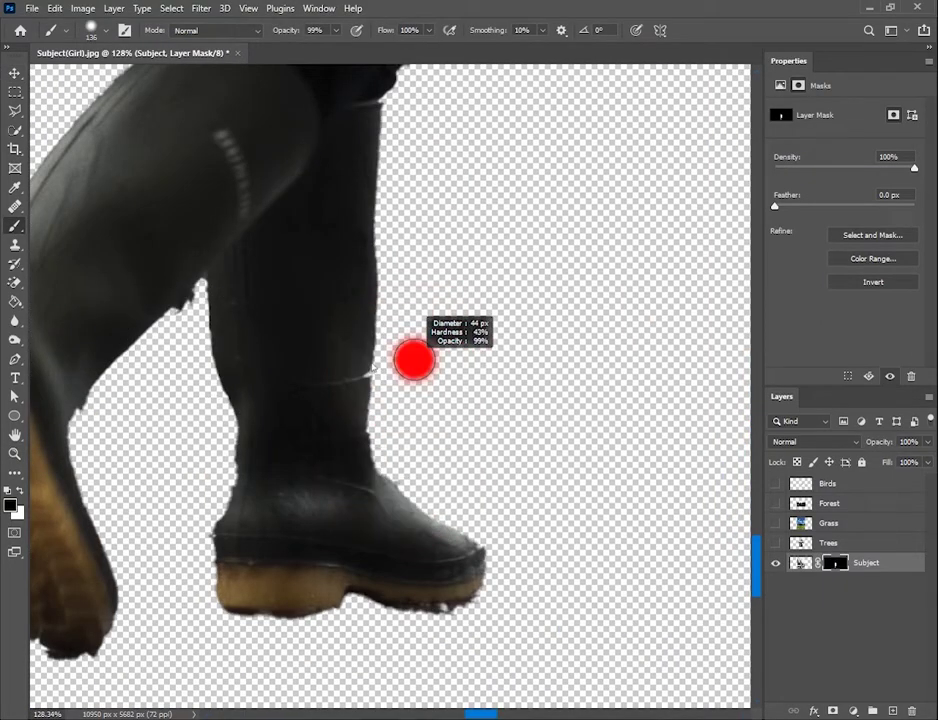
- Navigate around the woman's boots and outline to inspect the Subject mask edges
scroll(414, 360, "up", 3)
scroll(360, 372, "down", 2)
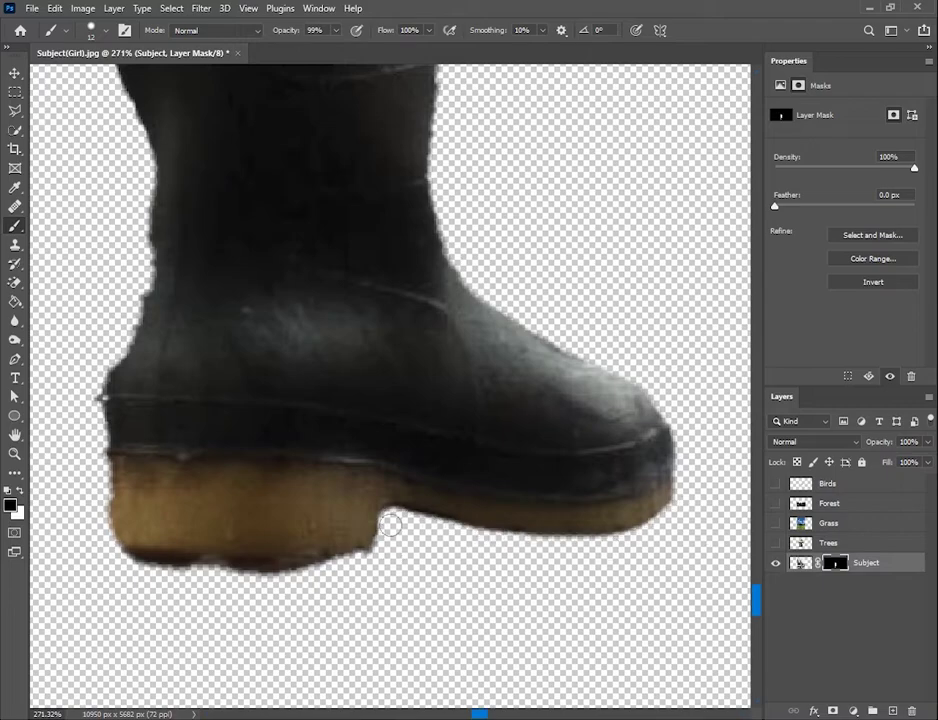
scroll(438, 207, "left", 3)
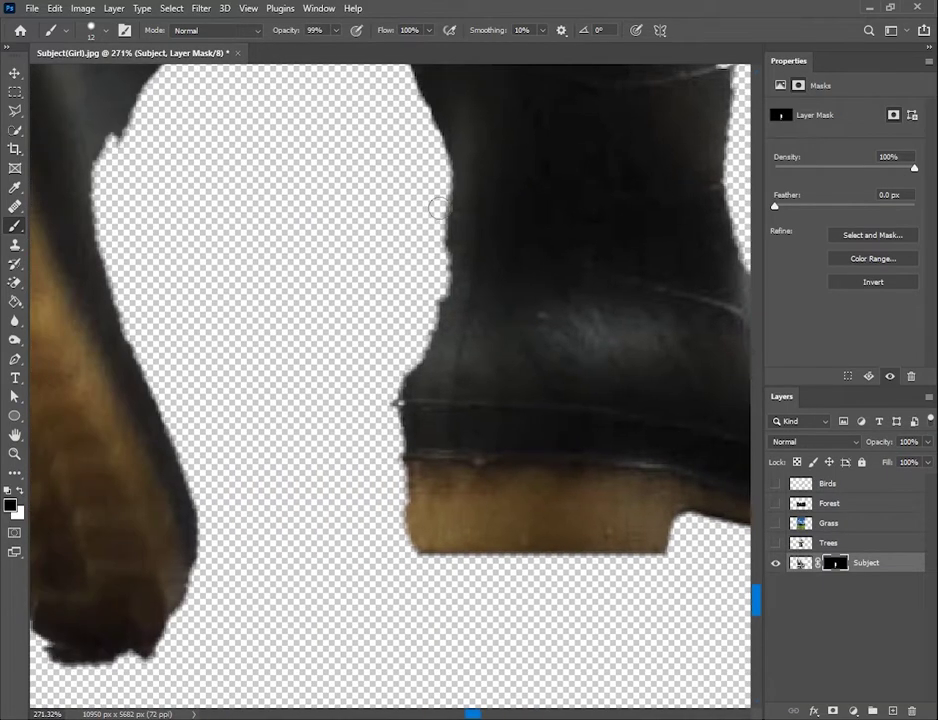
scroll(435, 444, "up", 2)
scroll(404, 278, "up", 2)
scroll(373, 262, "left", 2)
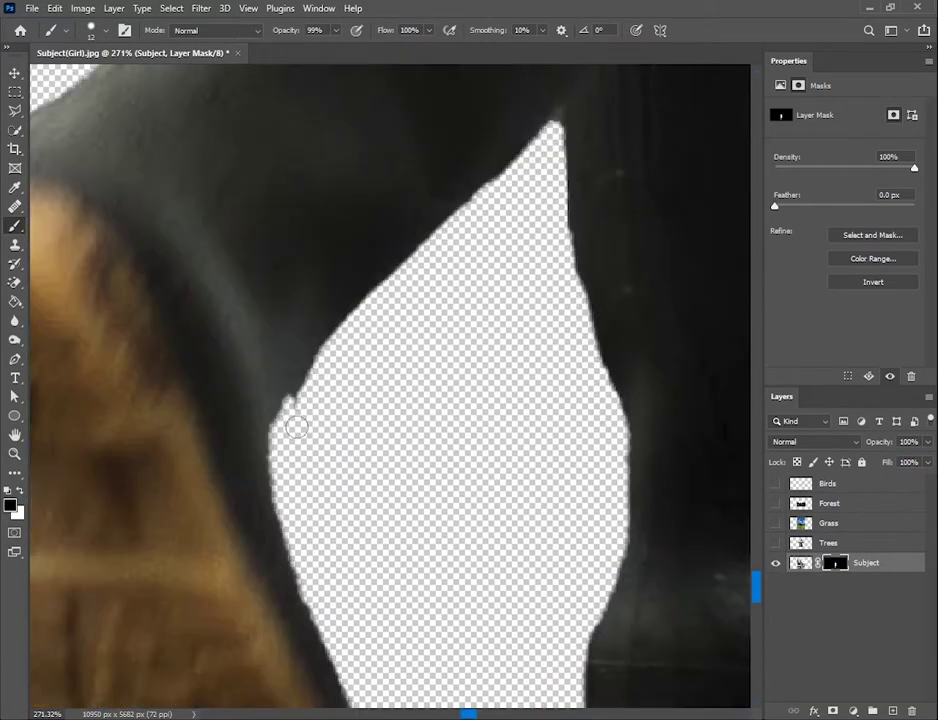
scroll(287, 429, "down", 1)
left_click_drag(433, 464, 433, 330)
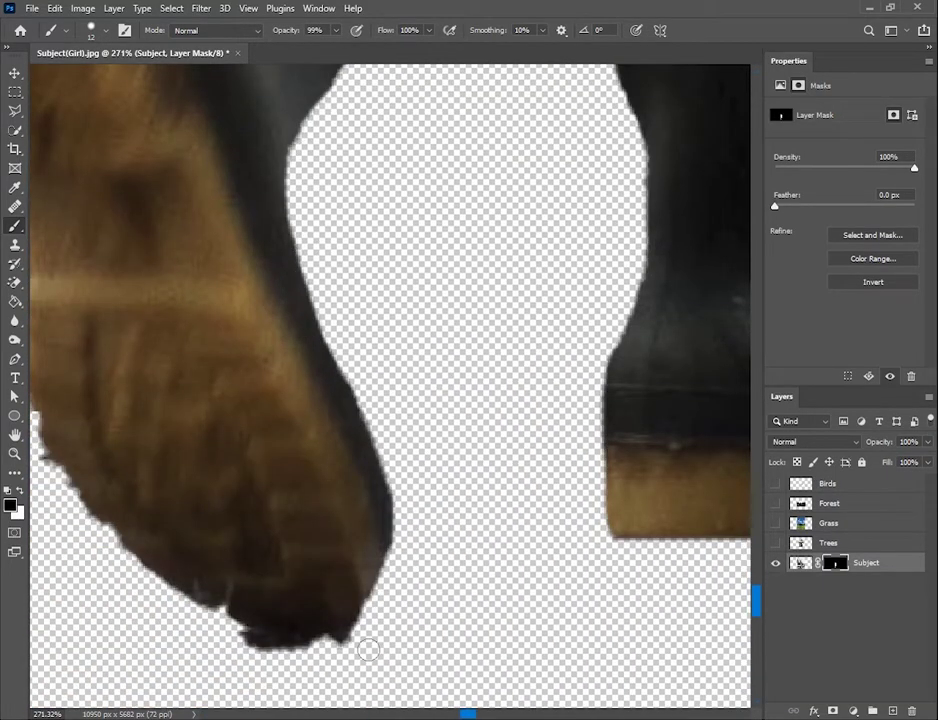
scroll(368, 651, "down", 2)
scroll(368, 651, "left", 2)
scroll(299, 529, "up", 1)
scroll(340, 430, "up", 2)
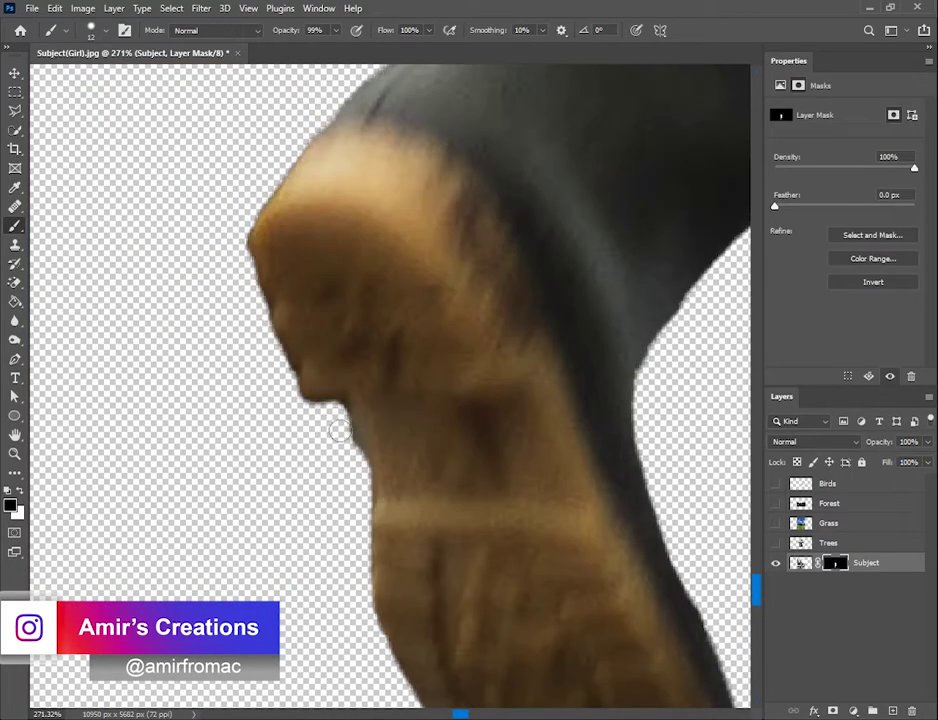
scroll(285, 395, "up", 2)
scroll(300, 380, "up", 2)
scroll(307, 360, "up", 2)
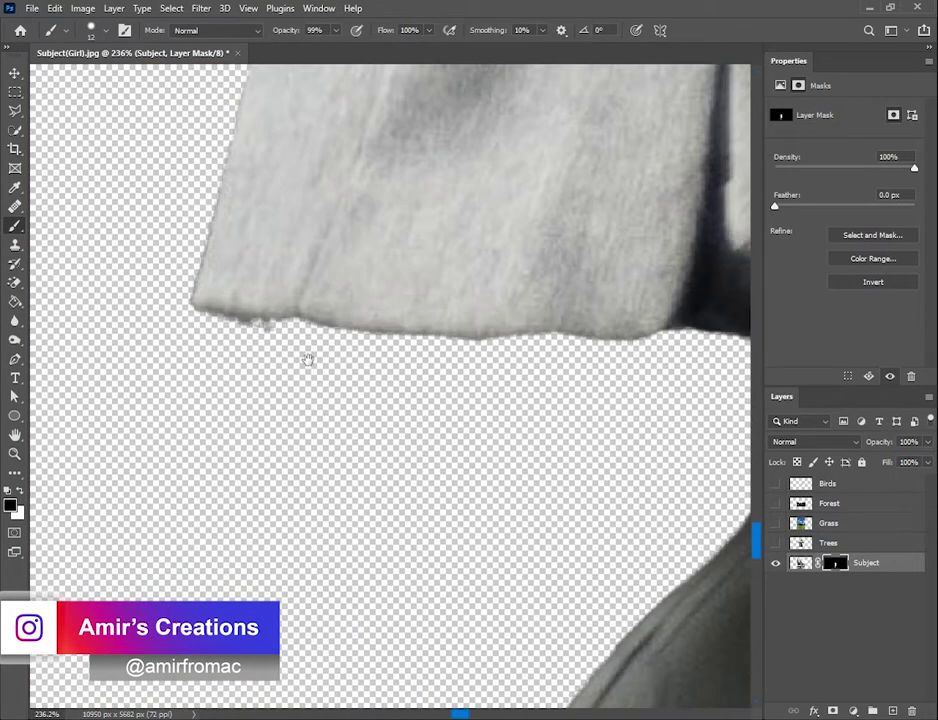
scroll(265, 237, "up", 2)
scroll(251, 349, "up", 2)
scroll(289, 176, "up", 2)
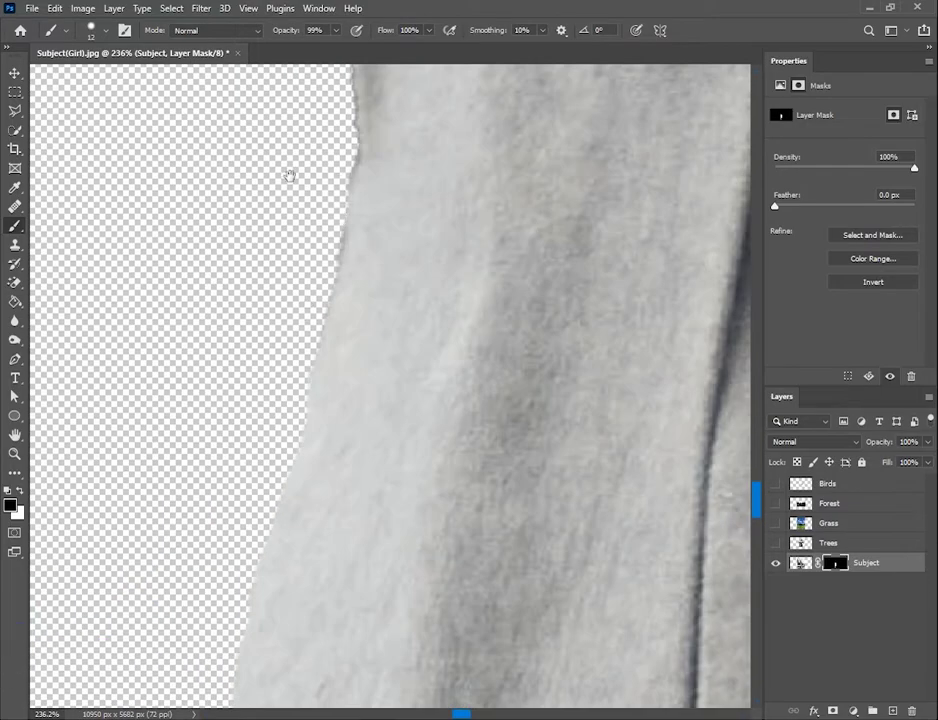
scroll(352, 532, "up", 3)
scroll(274, 412, "up", 2)
scroll(274, 412, "up", 2)
scroll(387, 565, "up", 2)
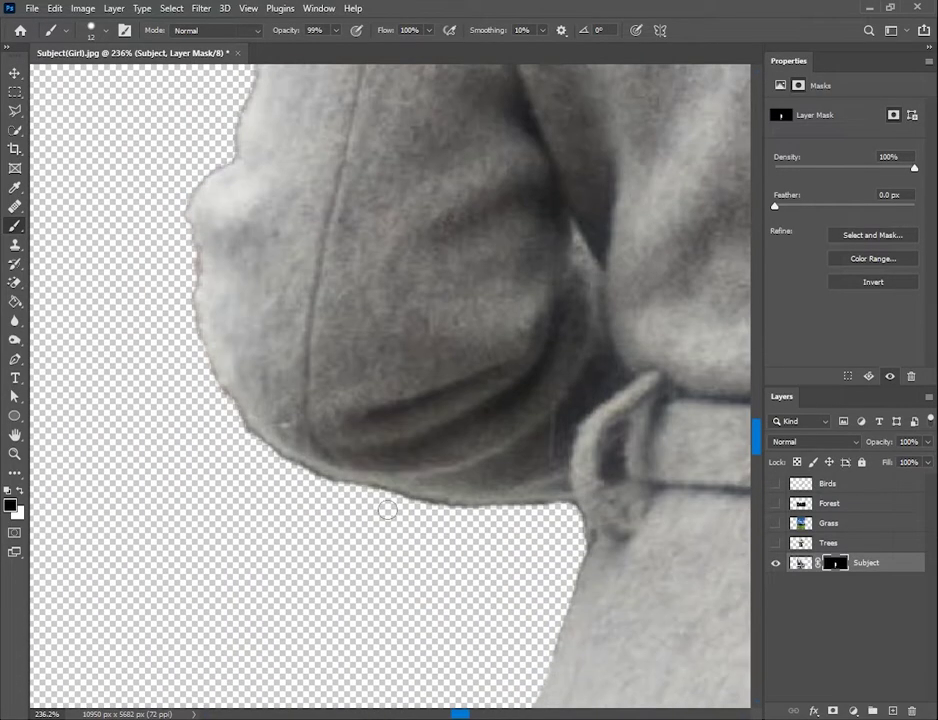
scroll(247, 329, "up", 2)
scroll(316, 250, "up", 3)
scroll(316, 250, "up", 3)
scroll(350, 320, "up", 2)
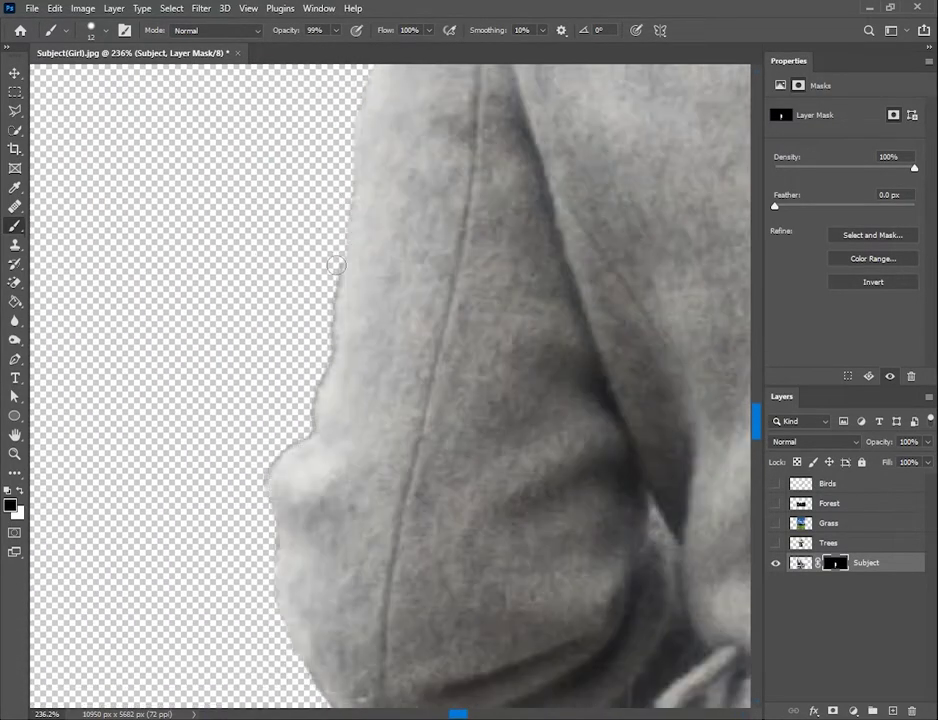
scroll(406, 366, "up", 2)
scroll(406, 366, "up", 2)
scroll(188, 491, "up", 3)
scroll(295, 278, "up", 1)
- Paint hidden areas back into the mask along the cap, coat and boots
key("x")
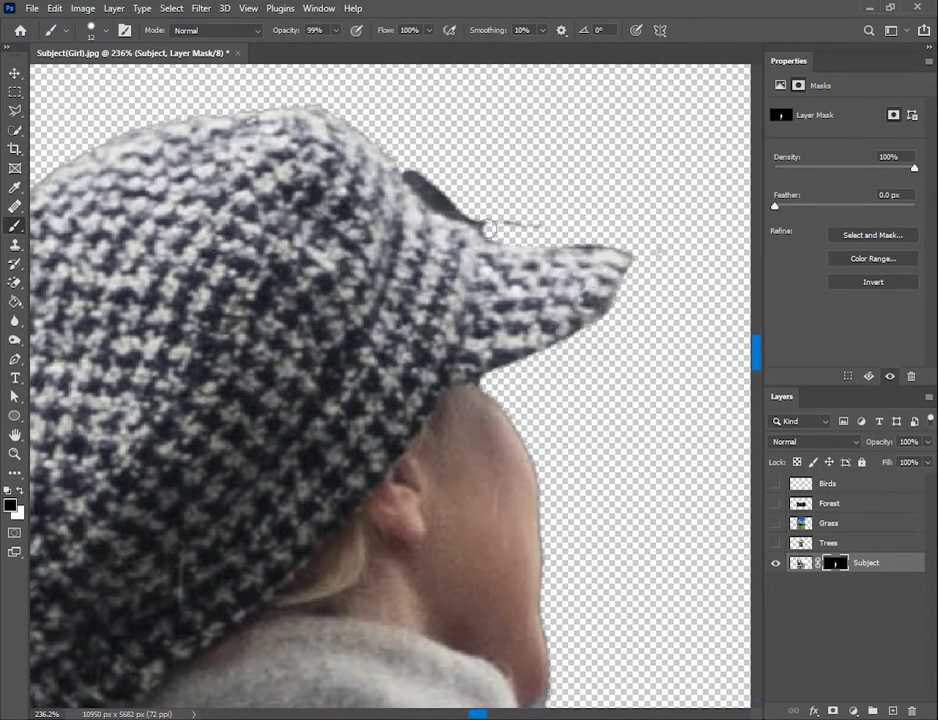
scroll(481, 217, "down", 5)
scroll(492, 303, "up", 2)
scroll(588, 334, "down", 5)
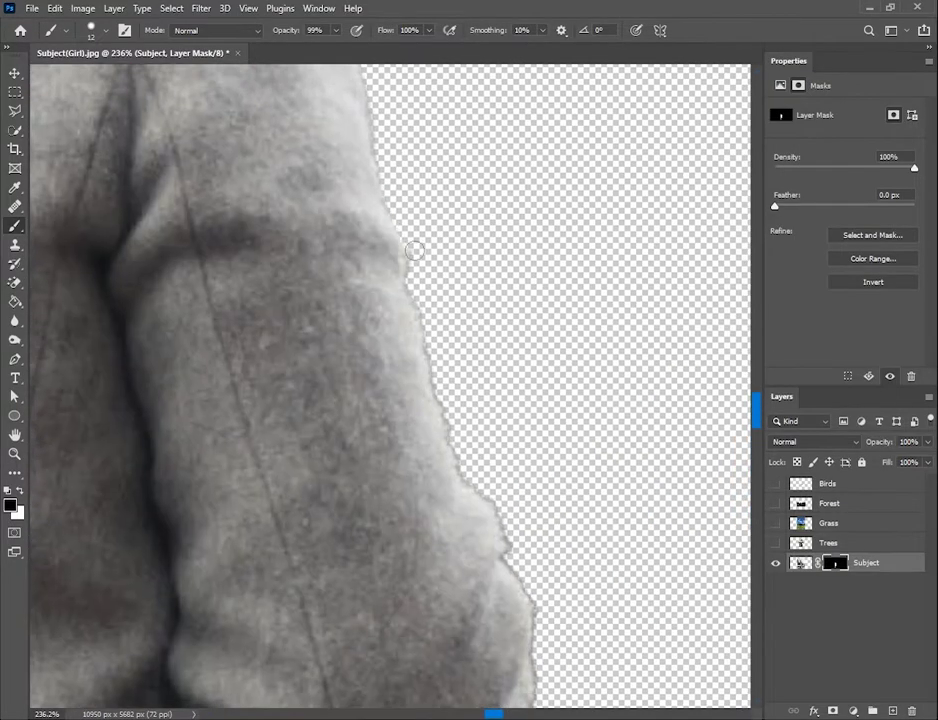
scroll(479, 338, "down", 1)
scroll(479, 338, "down", 2)
scroll(523, 445, "down", 2)
scroll(540, 470, "down", 3)
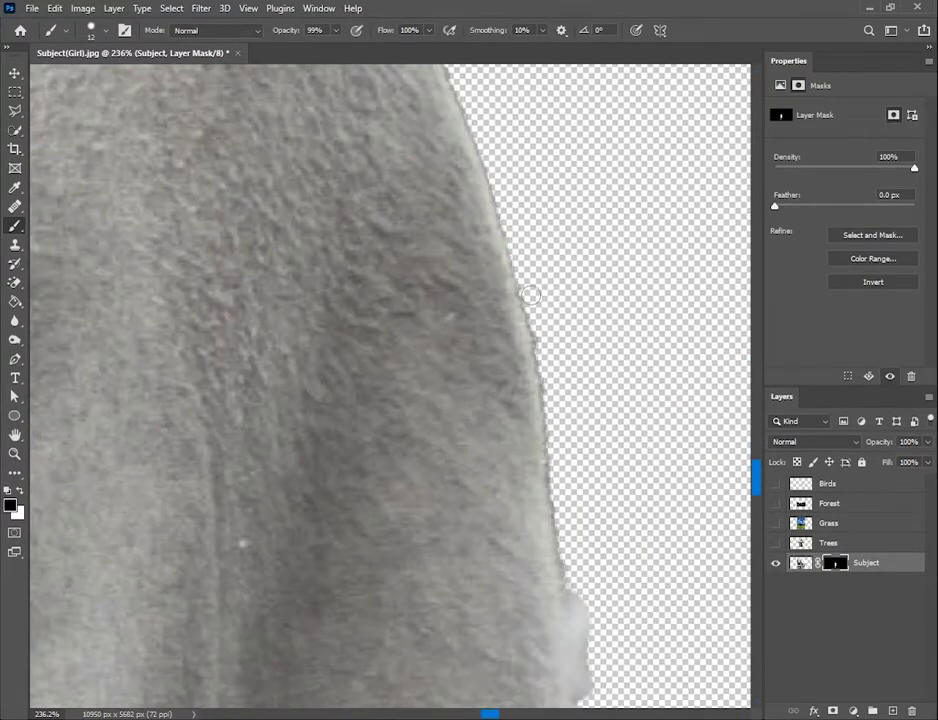
scroll(569, 498, "down", 1)
scroll(569, 498, "up", 2)
scroll(447, 305, "down", 2)
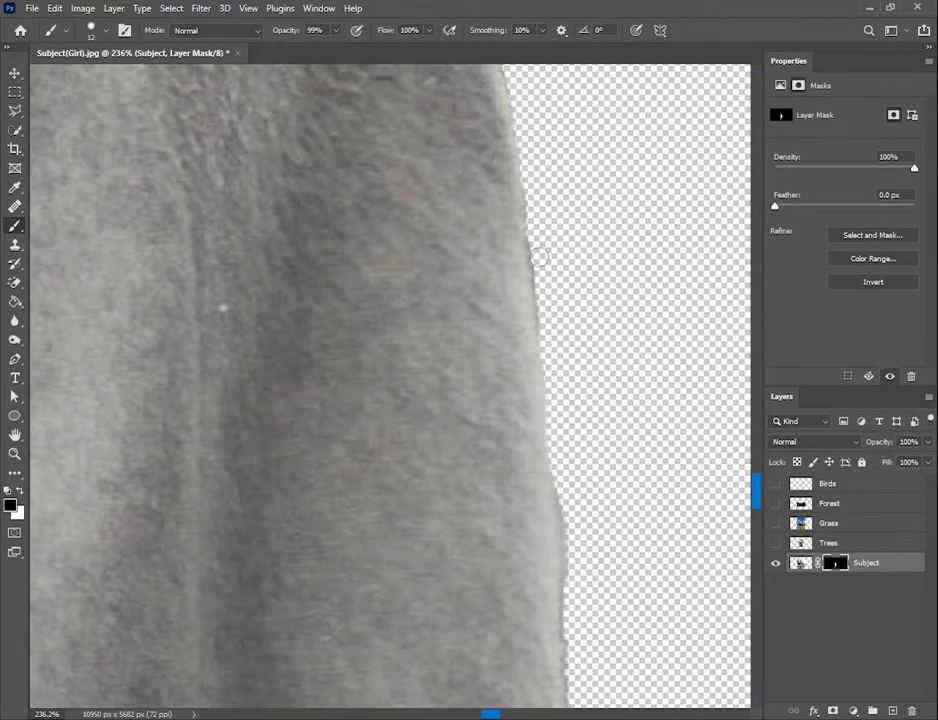
scroll(592, 479, "down", 2)
scroll(622, 362, "down", 2)
scroll(397, 322, "down", 2)
scroll(360, 477, "down", 4)
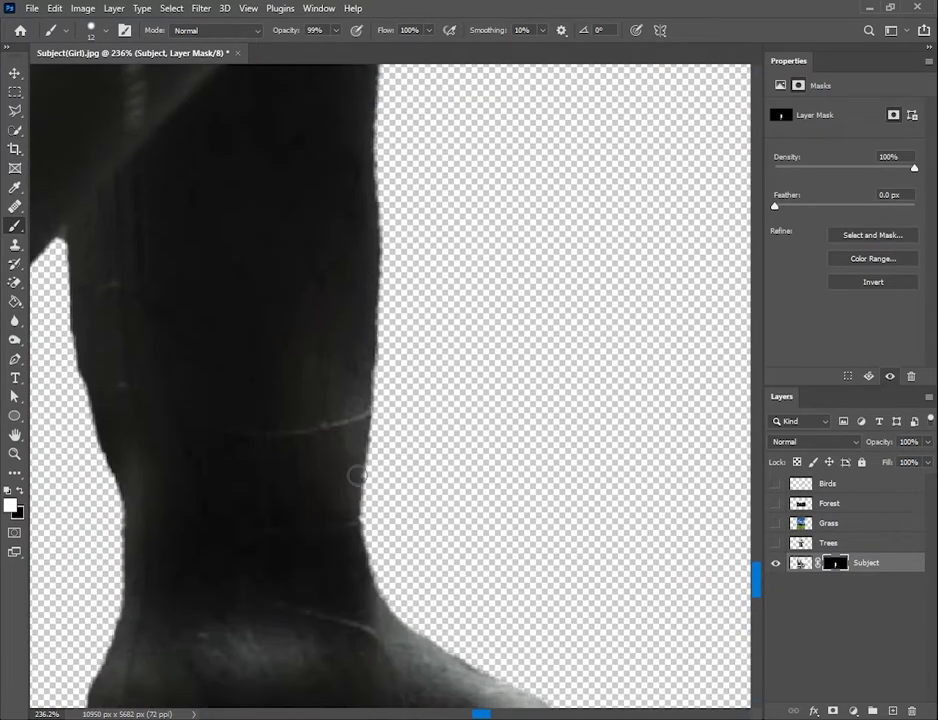
scroll(364, 381, "up", 2)
scroll(335, 483, "up", 2)
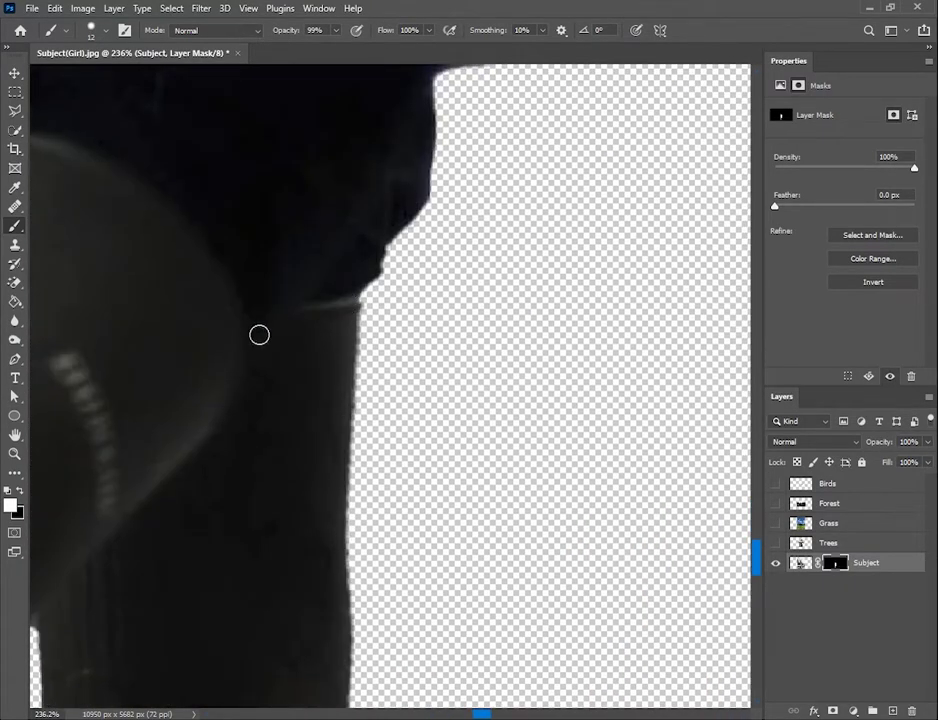
key("z")
scroll(289, 370, "down", 5)
scroll(281, 431, "down", 5)
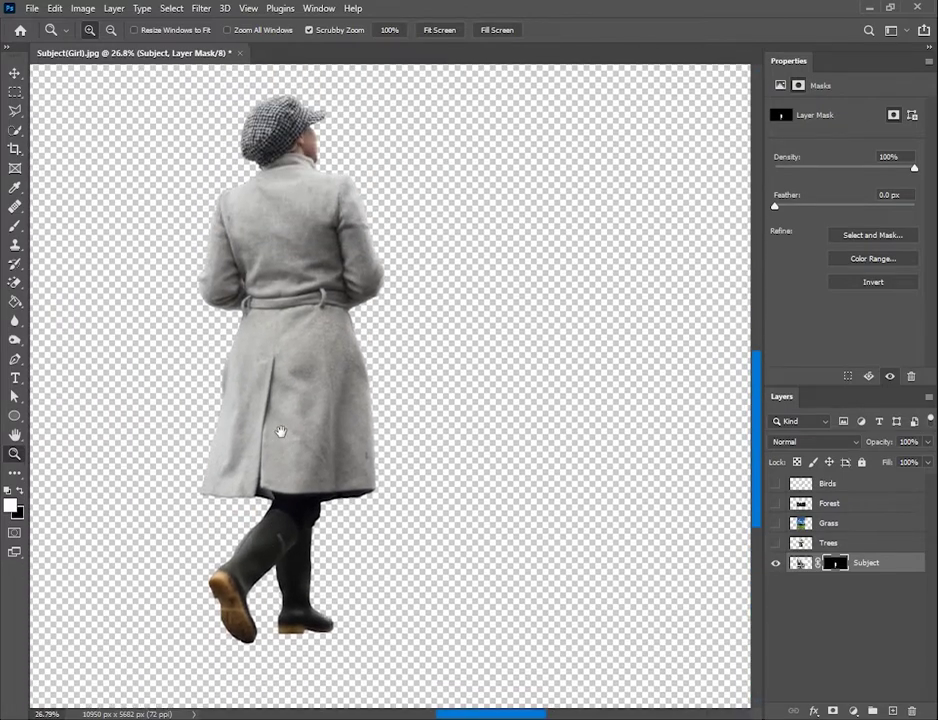
scroll(345, 369, "down", 3)
key("v")
scroll(373, 360, "up", 1)
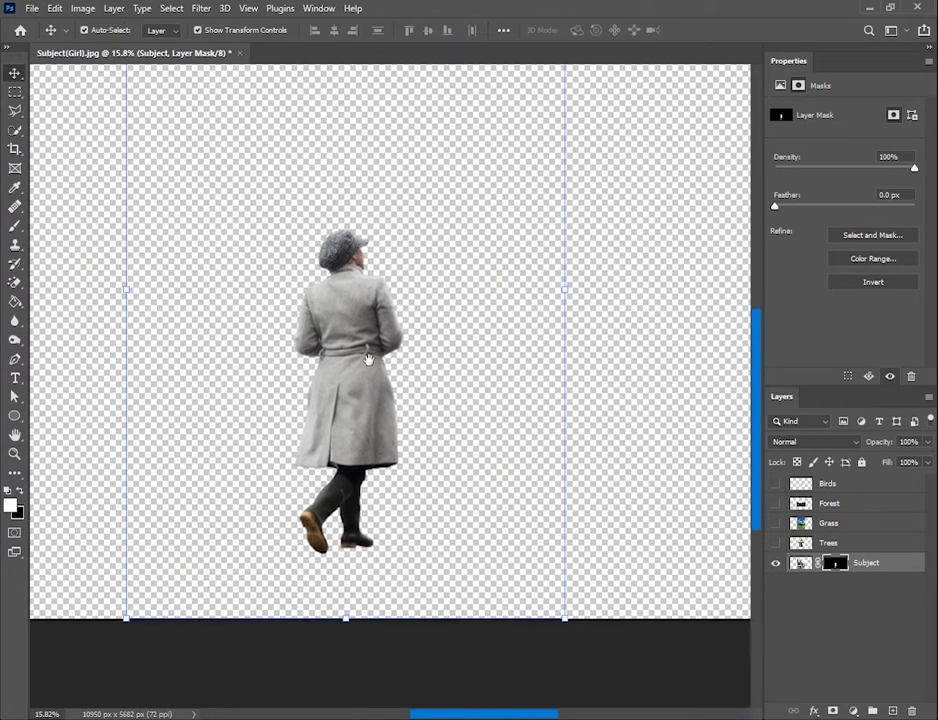
- Add a reversed, Radial black-to-white Gradient Fill layer
left_click(853, 711)
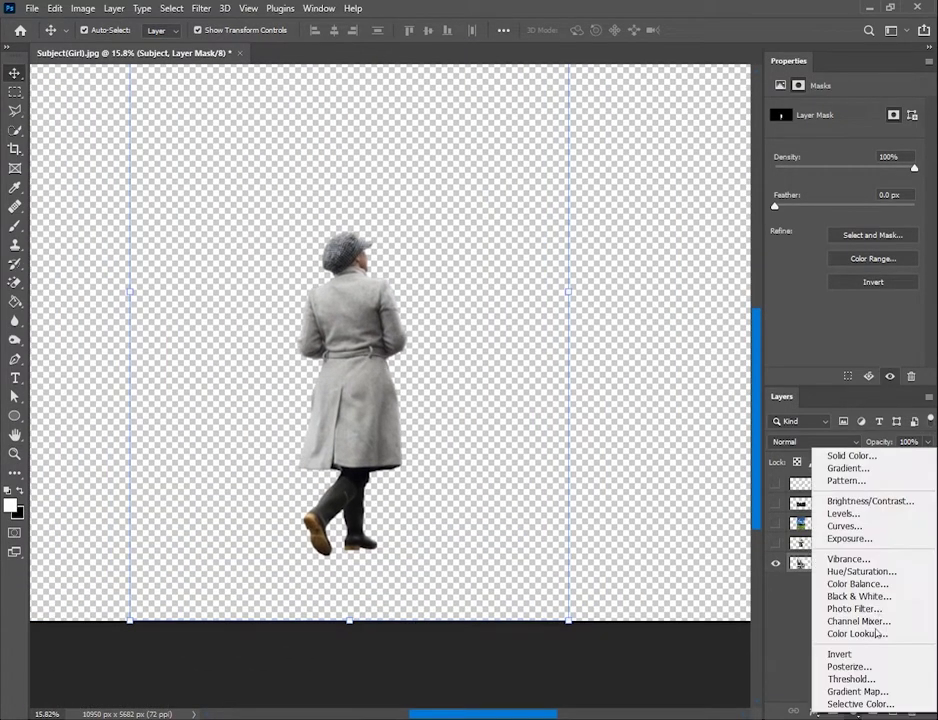
left_click(862, 465)
left_click(684, 124)
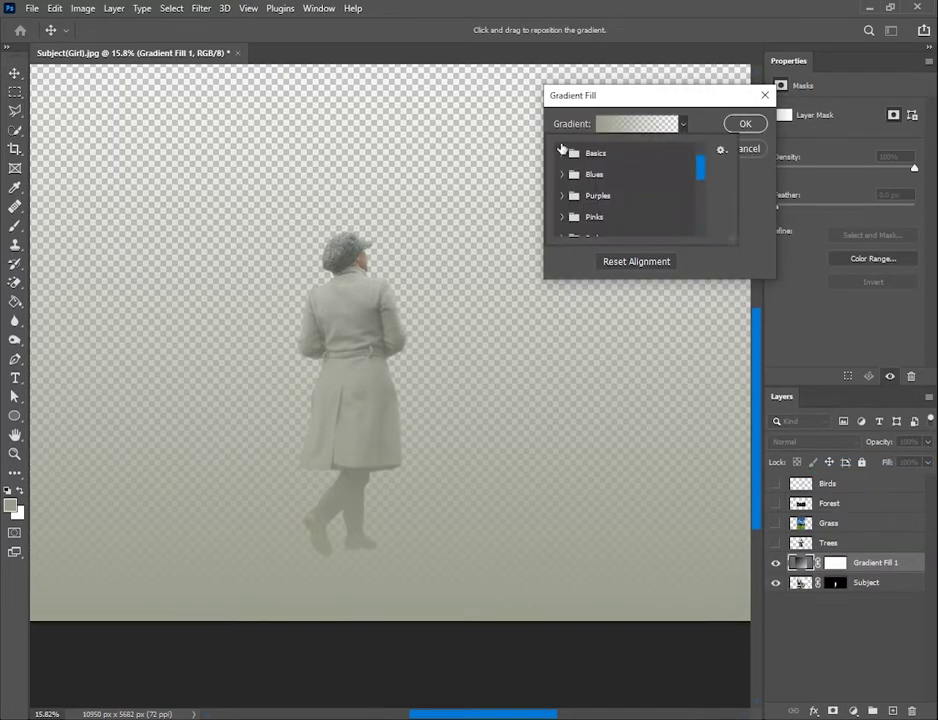
left_click(624, 174)
left_click(641, 124)
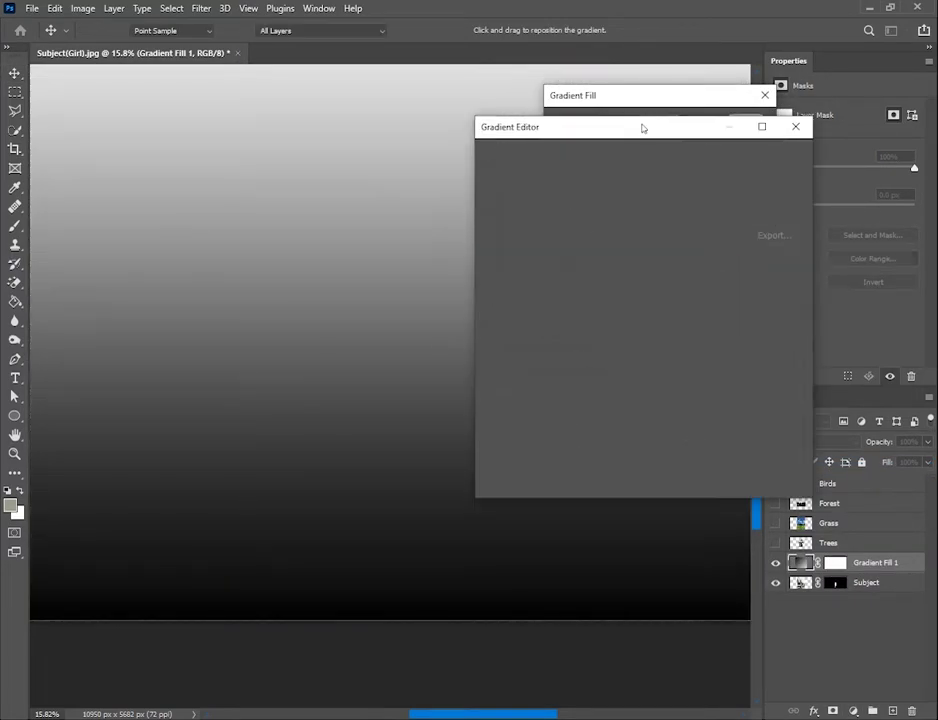
left_click(773, 184)
left_click(645, 150)
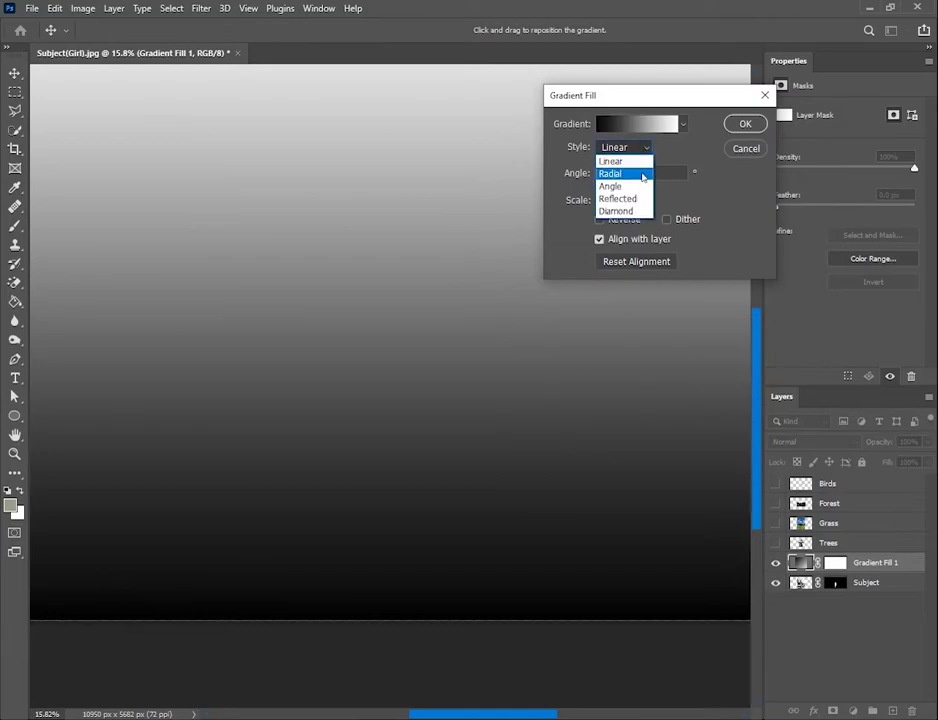
left_click(646, 174)
left_click(600, 219)
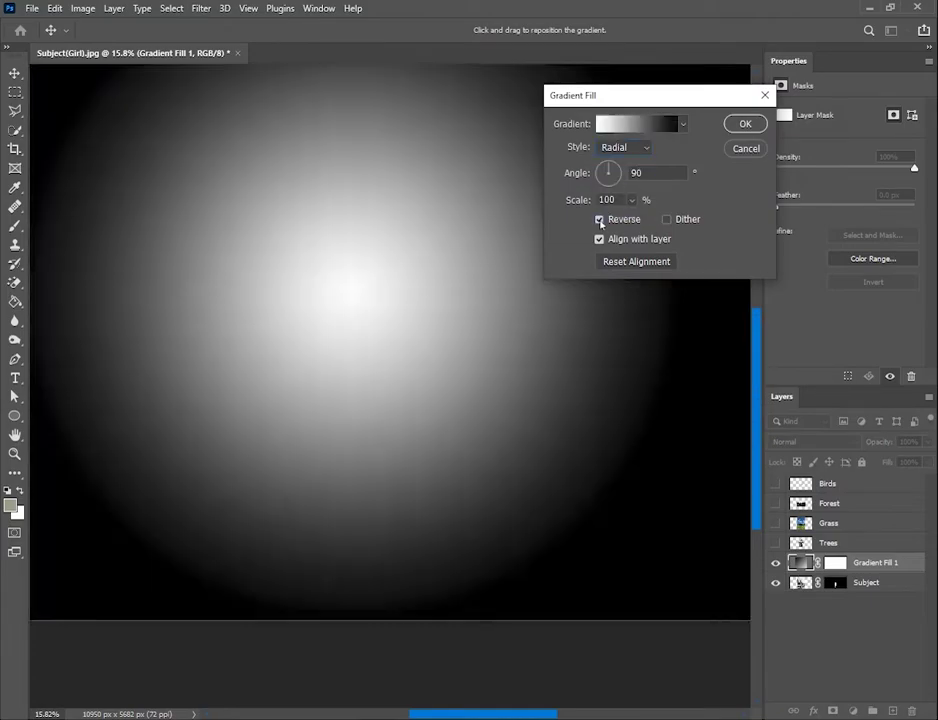
- Change the gradient's dark stop to light grey and place the fill beneath Subject
left_click(657, 126)
left_click(494, 395)
left_click(561, 458)
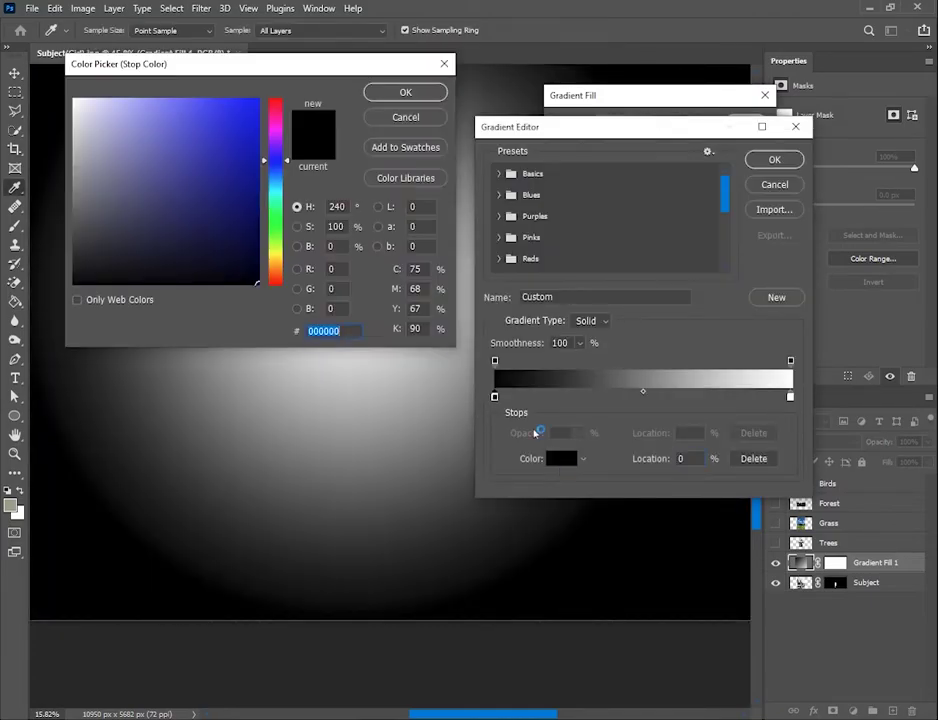
left_click_drag(122, 160, 62, 134)
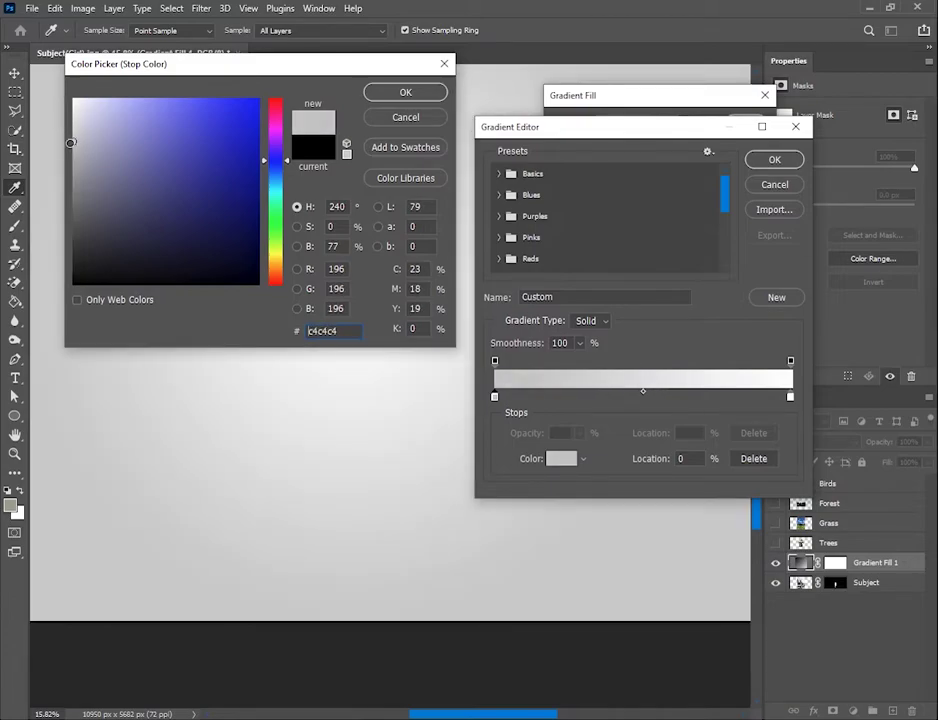
key("Return")
left_click(785, 158)
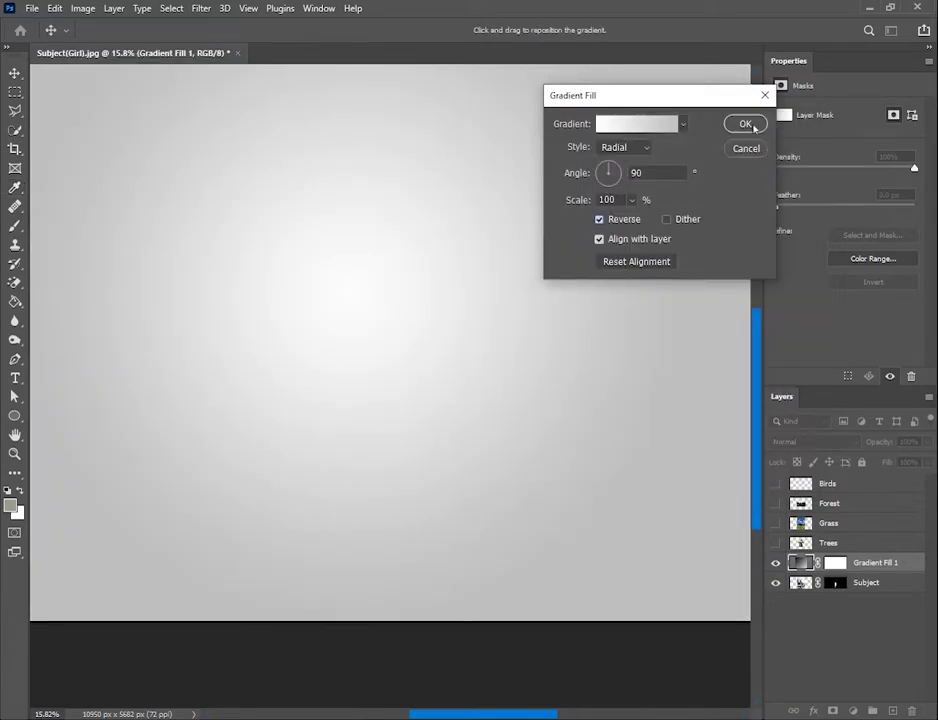
left_click(741, 126)
left_click_drag(875, 562, 875, 592)
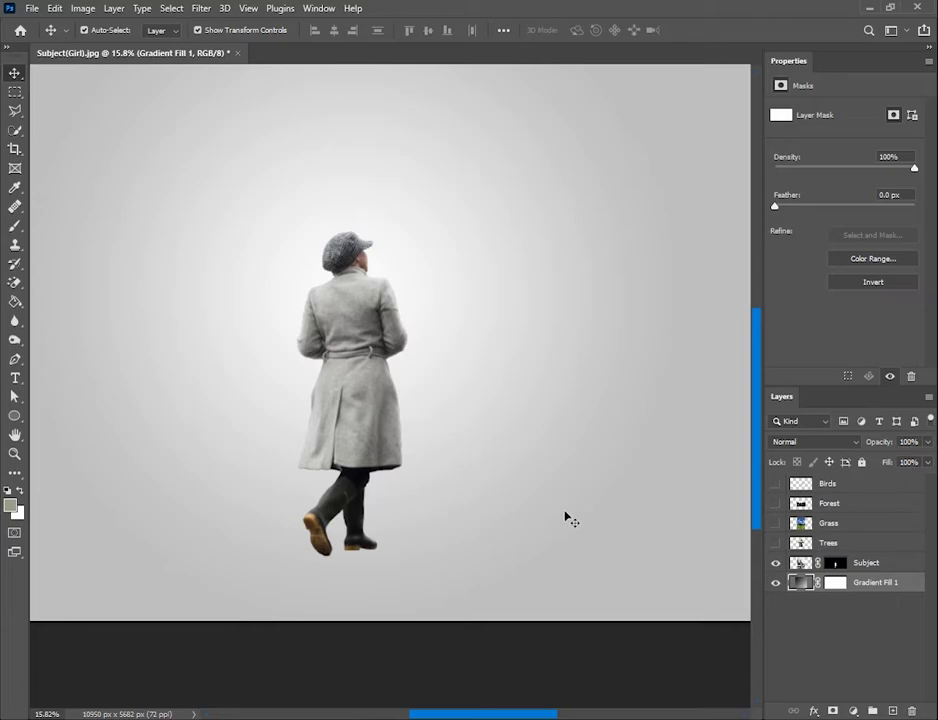
- Duplicate the Subject layer and delete the mask from Subject copy
right_click(806, 565)
key("Escape")
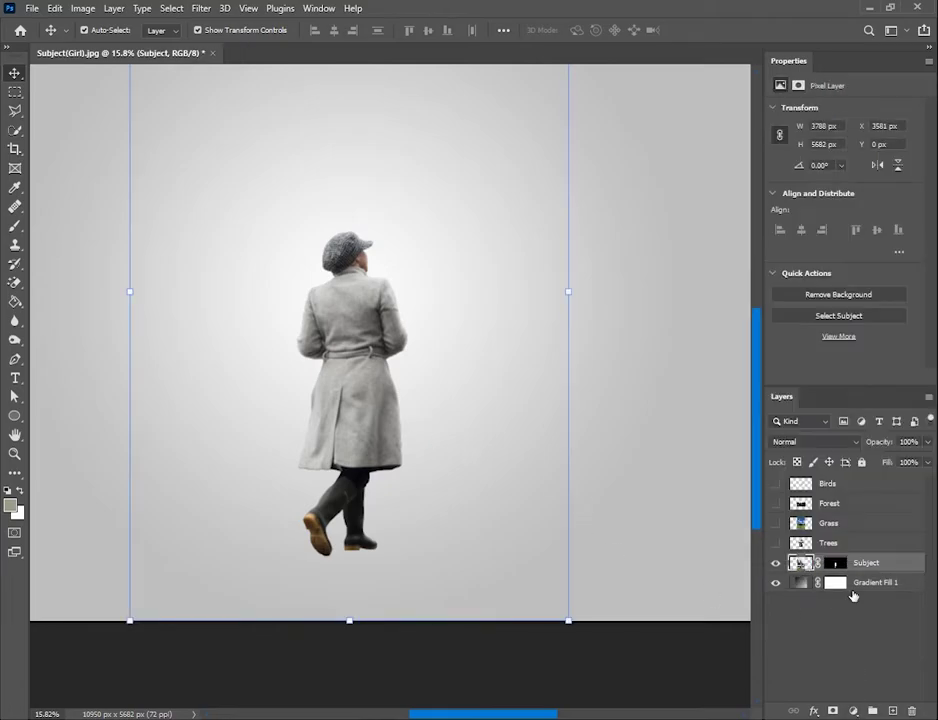
right_click(858, 560)
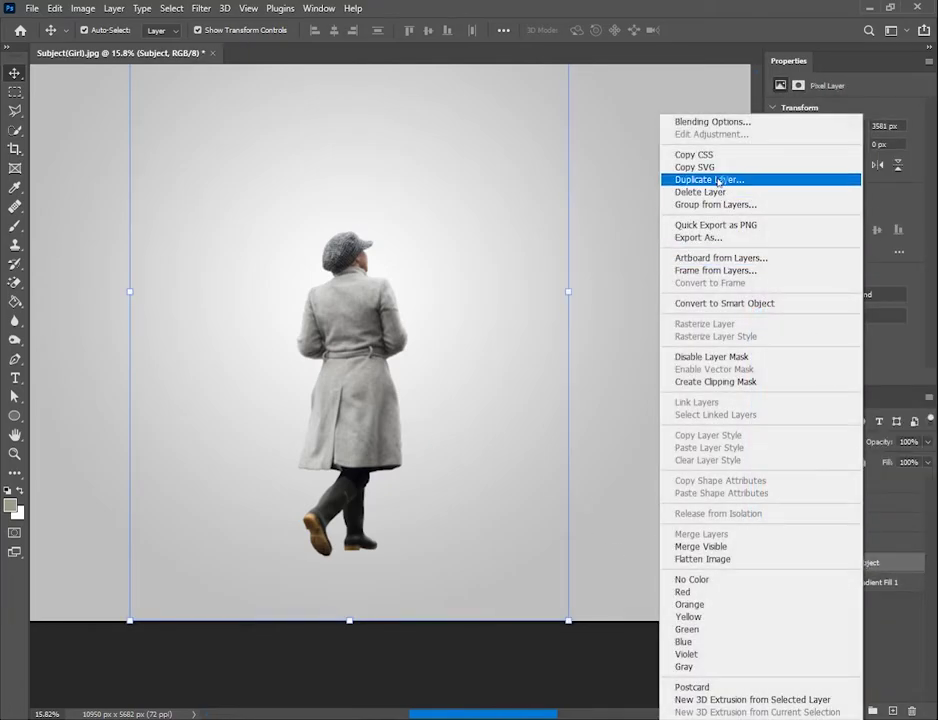
left_click(718, 180)
left_click(372, 174)
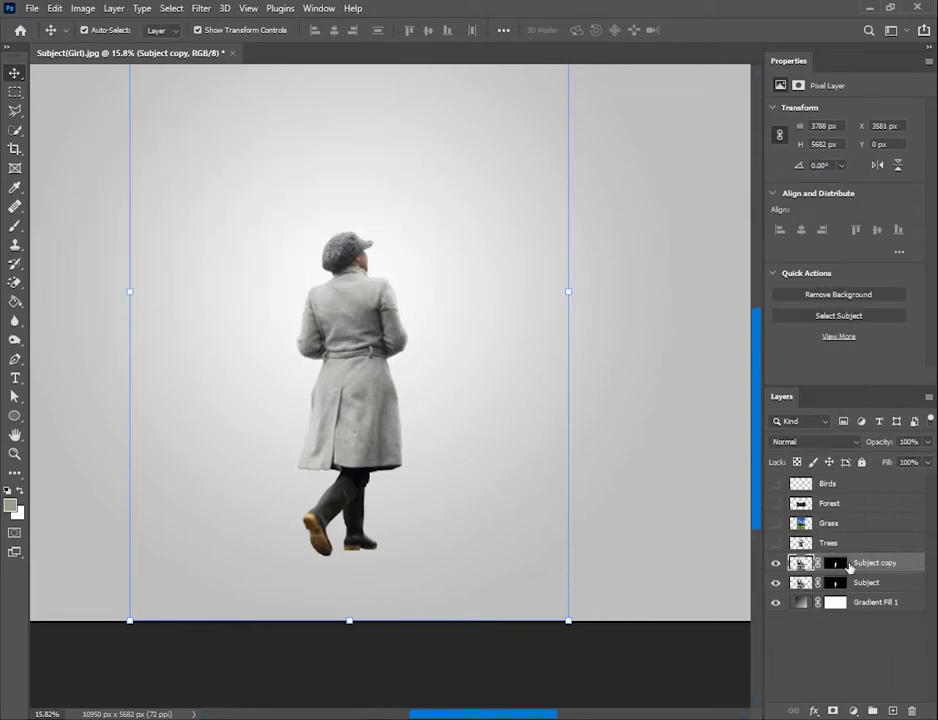
right_click(849, 567)
left_click(830, 592)
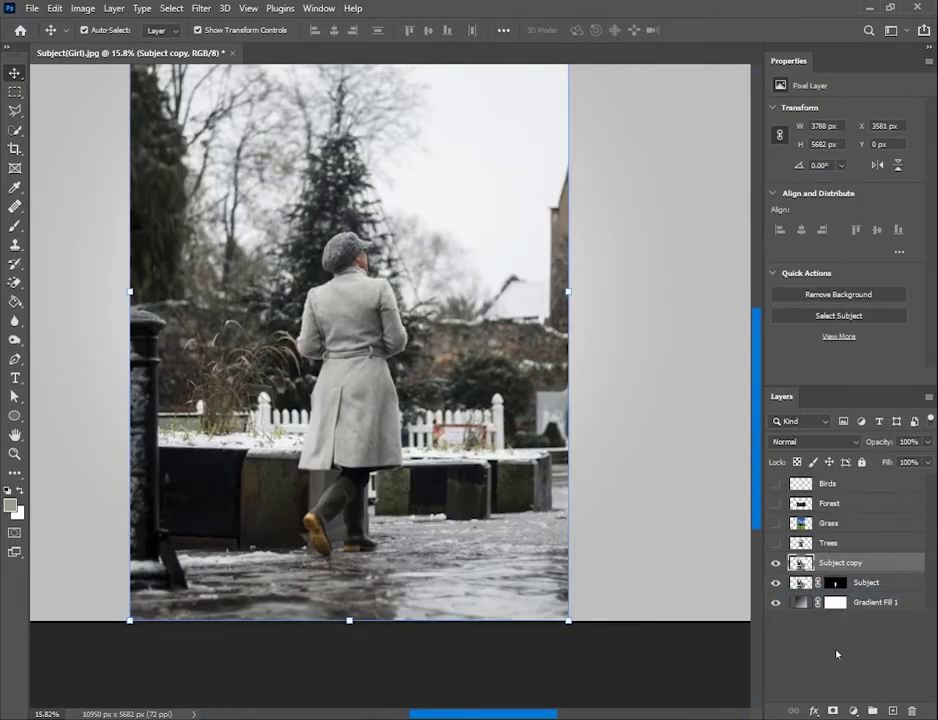
- Zoom in on the boots and give Subject copy an inverted, fully hiding mask
key("z")
left_click_drag(348, 550, 437, 531)
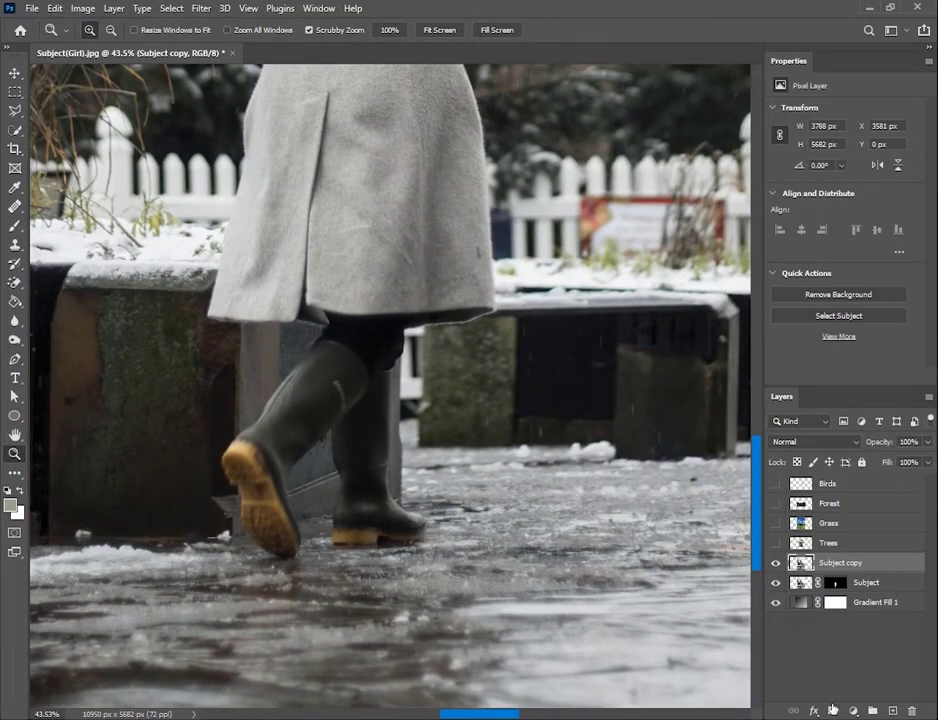
left_click(832, 709)
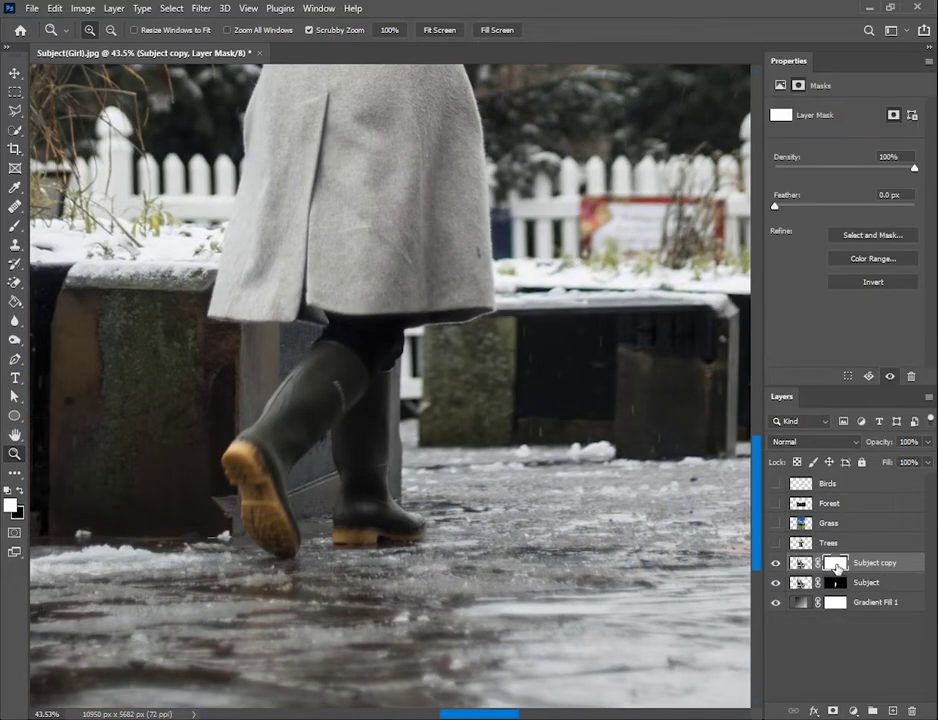
key("ctrl+i")
- Pick a watercolor mask brush from the brush presets
key("b")
right_click(170, 284)
scroll(289, 491, "down", 5)
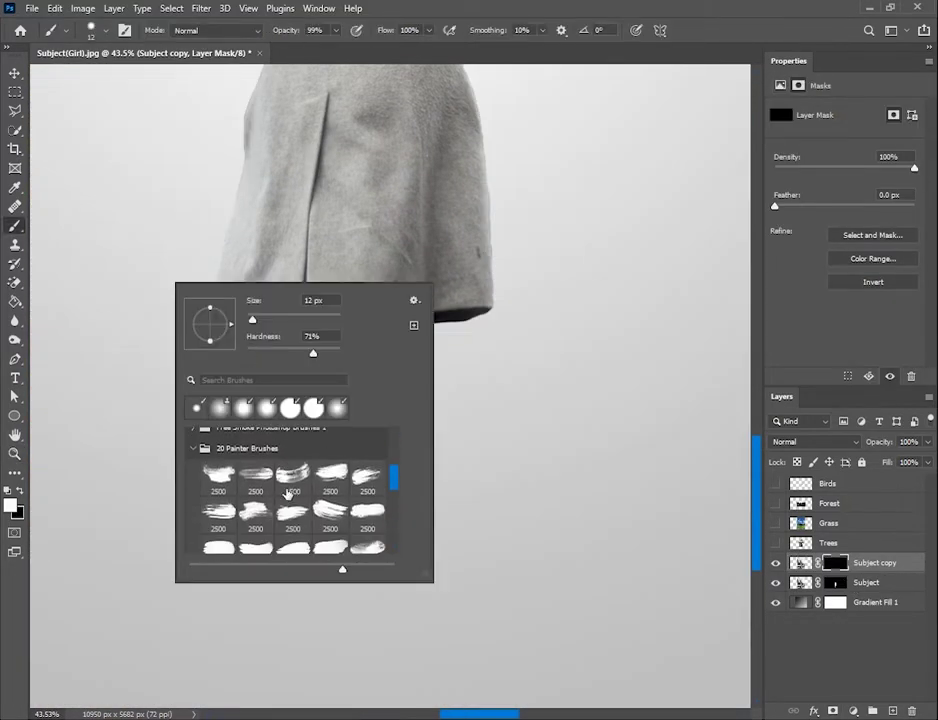
scroll(370, 516, "down", 3)
double_click(256, 515)
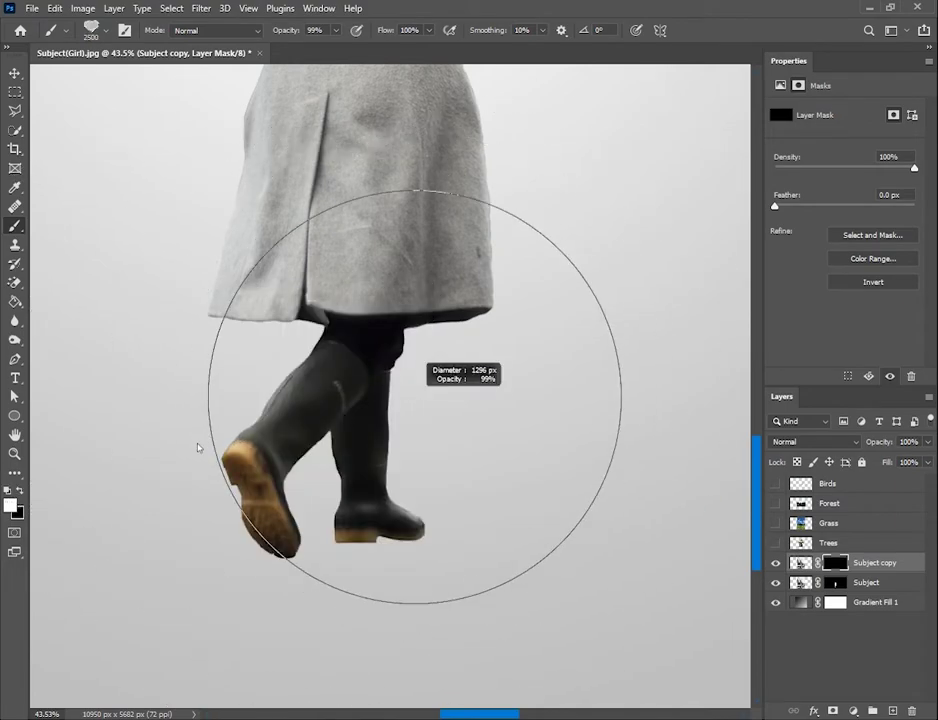
right_click(281, 422)
double_click(432, 621)
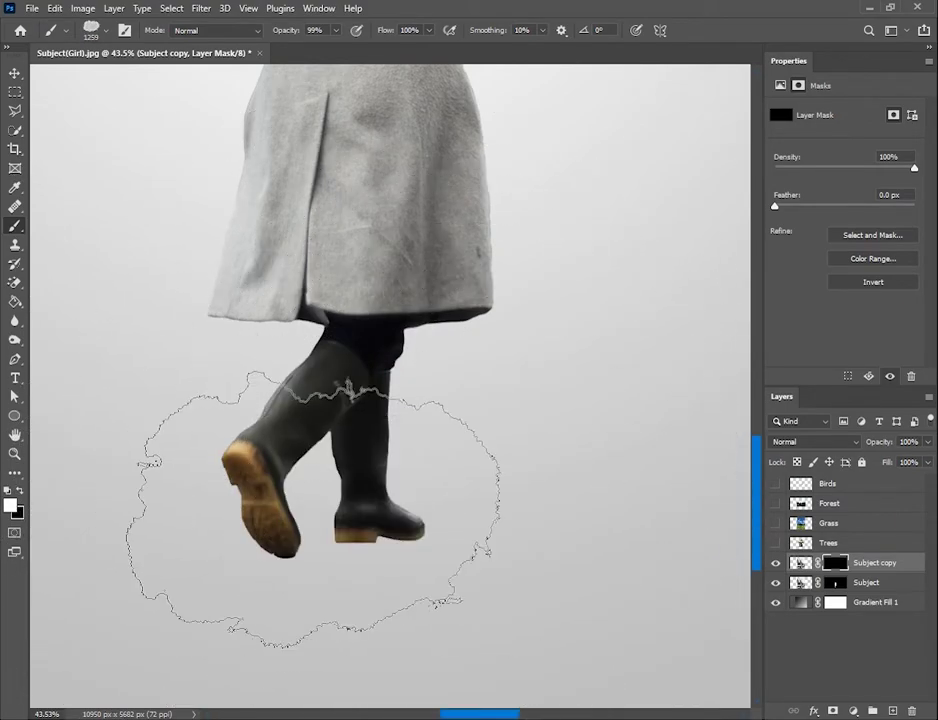
right_click(325, 422)
right_click(366, 342)
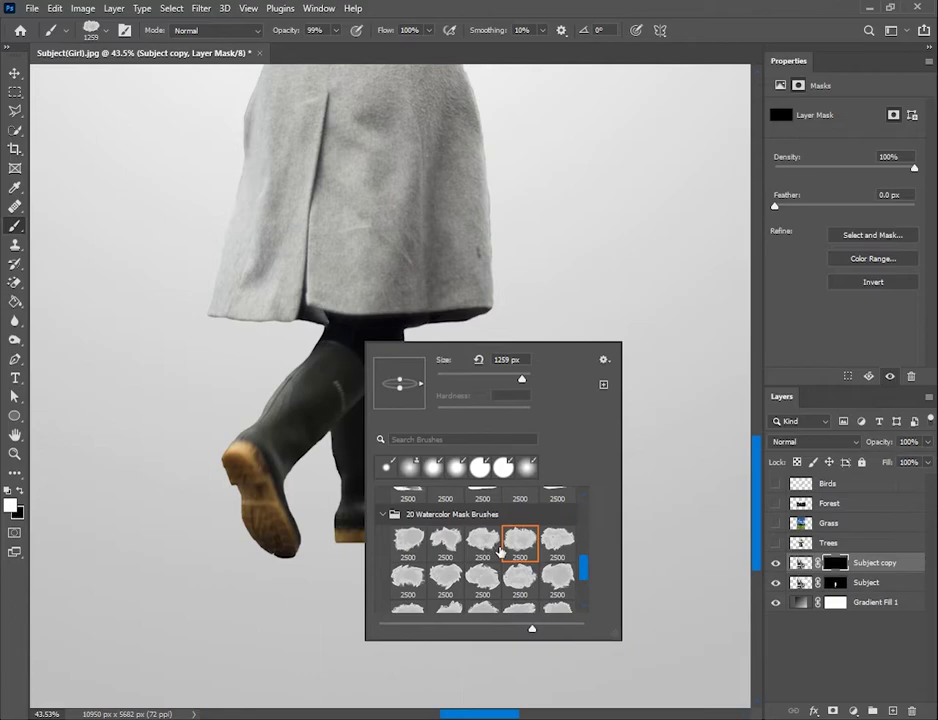
double_click(455, 580)
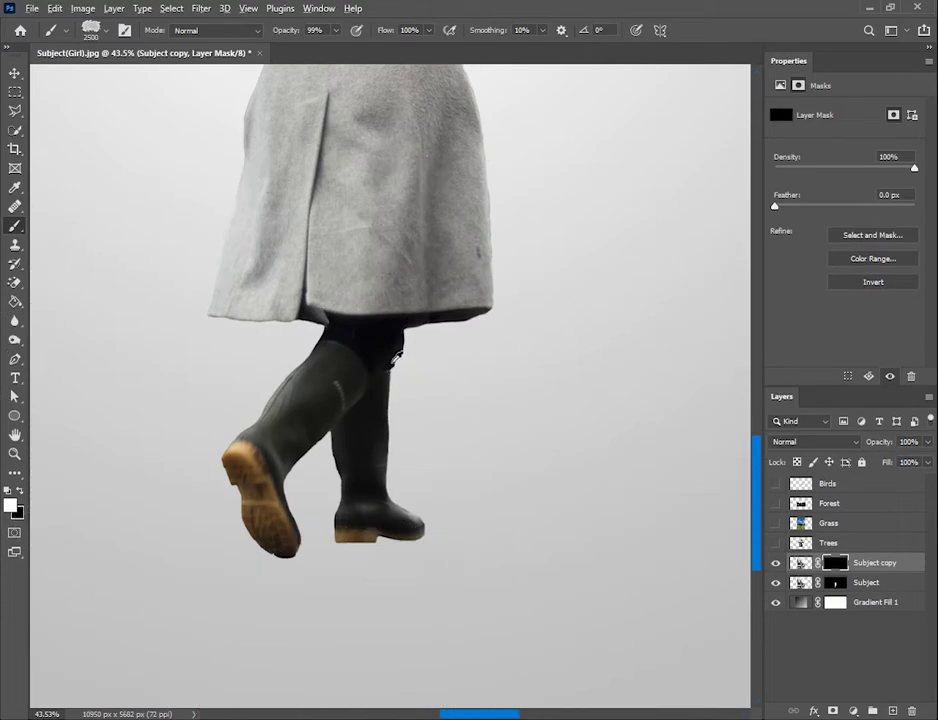
- Enlarge the brush past 1319 px and paint the wet ground back under the boots
right_click(362, 424)
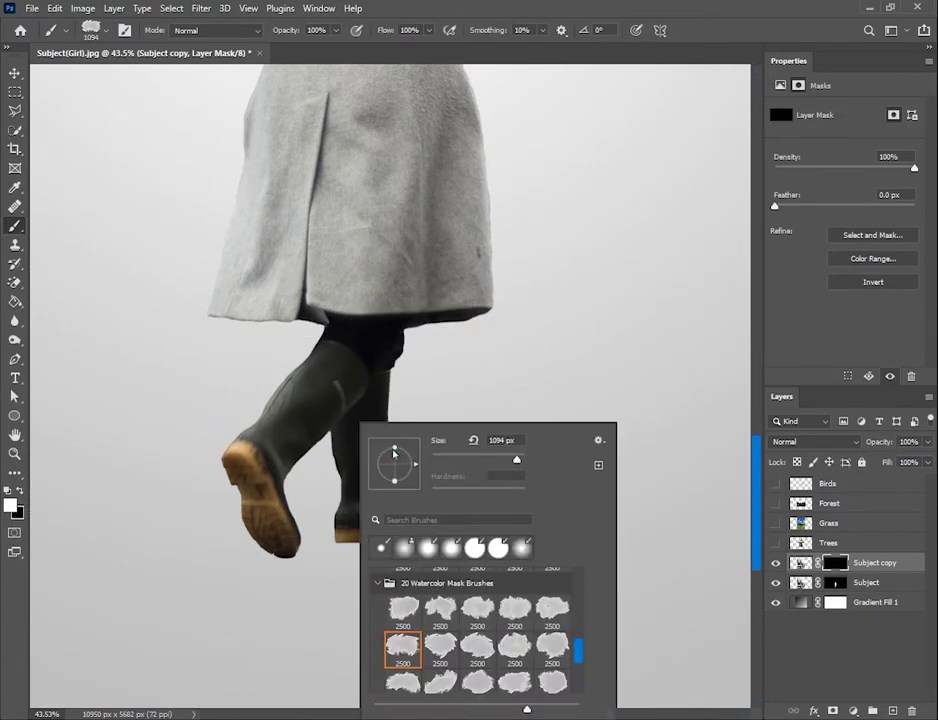
right_click(324, 540, "alt")
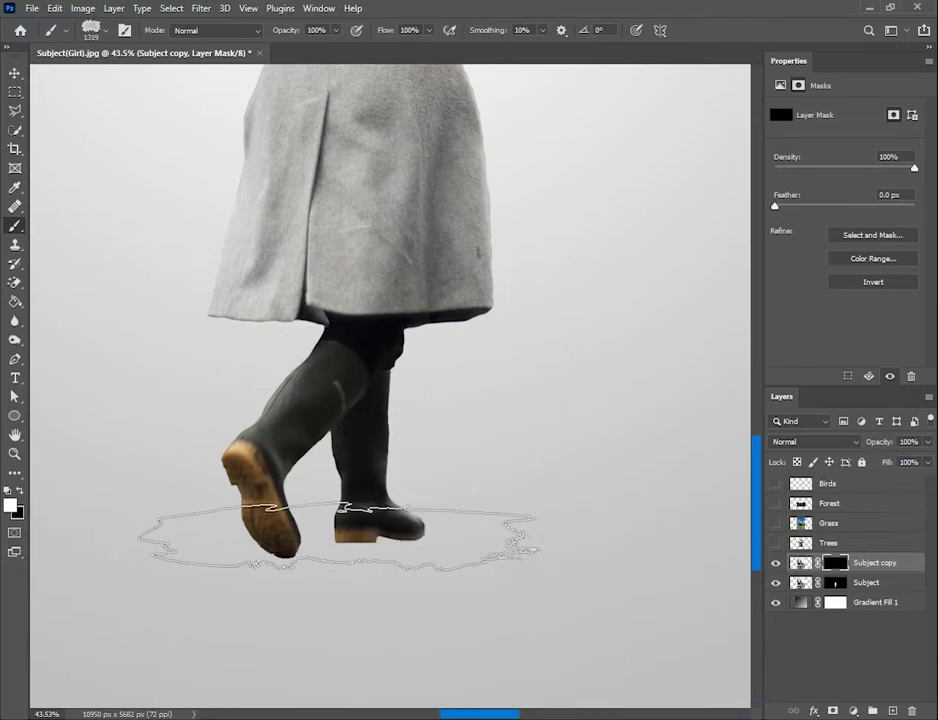
right_click(337, 546, "alt")
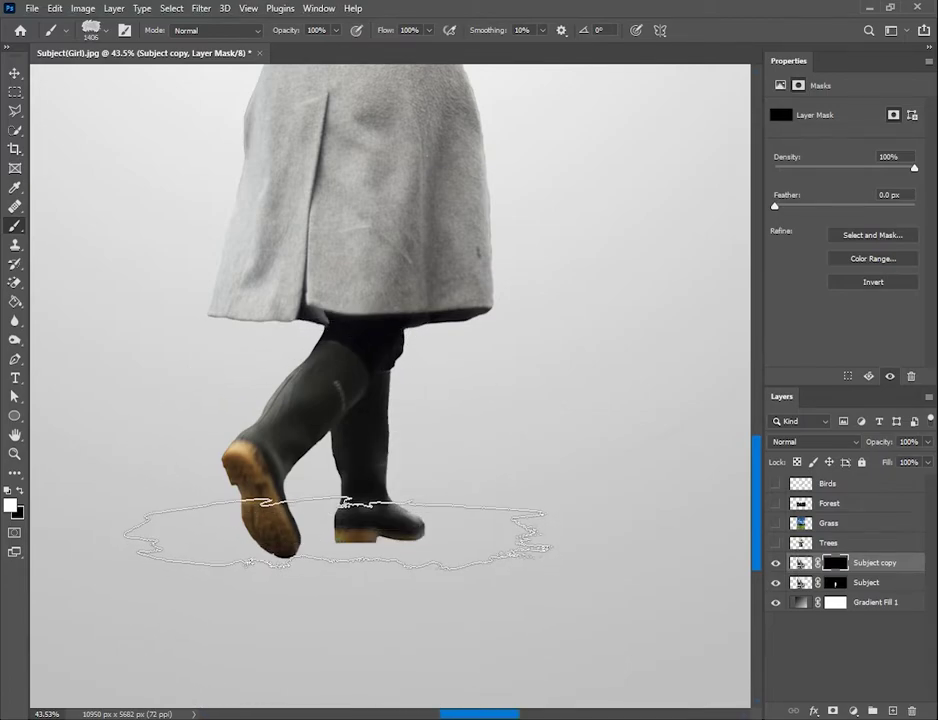
left_click(345, 560)
left_click(342, 560)
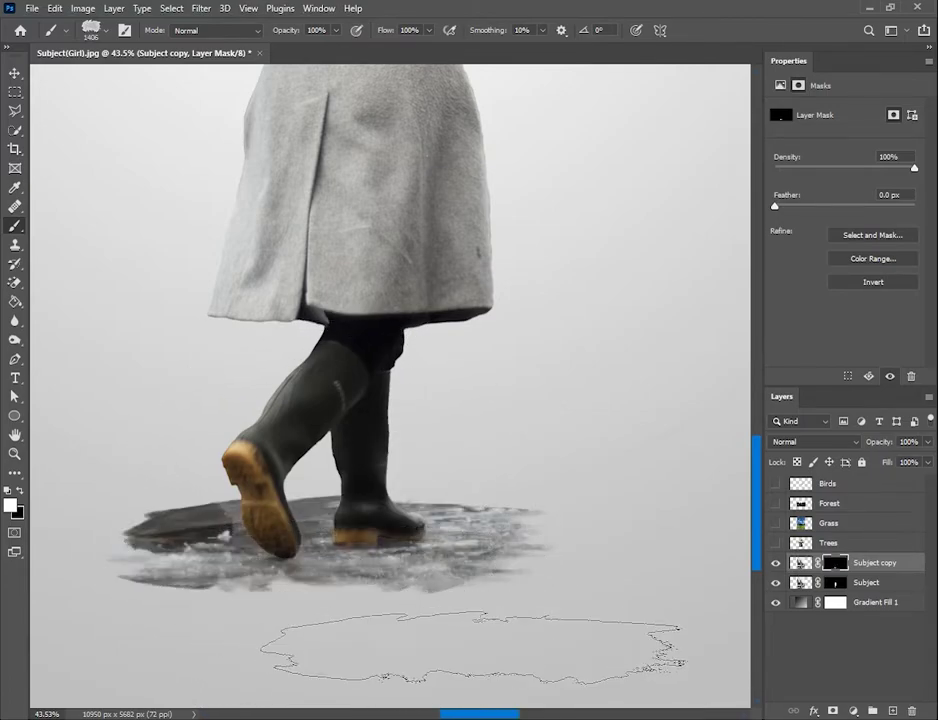
- Switch to a soft round brush of about 101 px
right_click(322, 650)
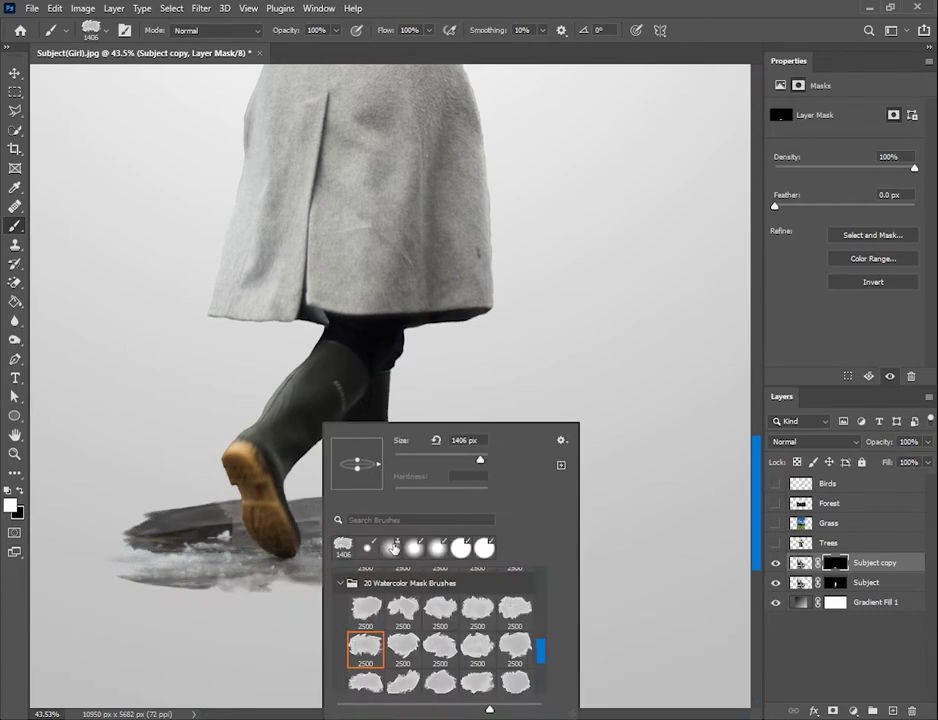
scroll(340, 587, "up", 2)
scroll(340, 587, "down", 2)
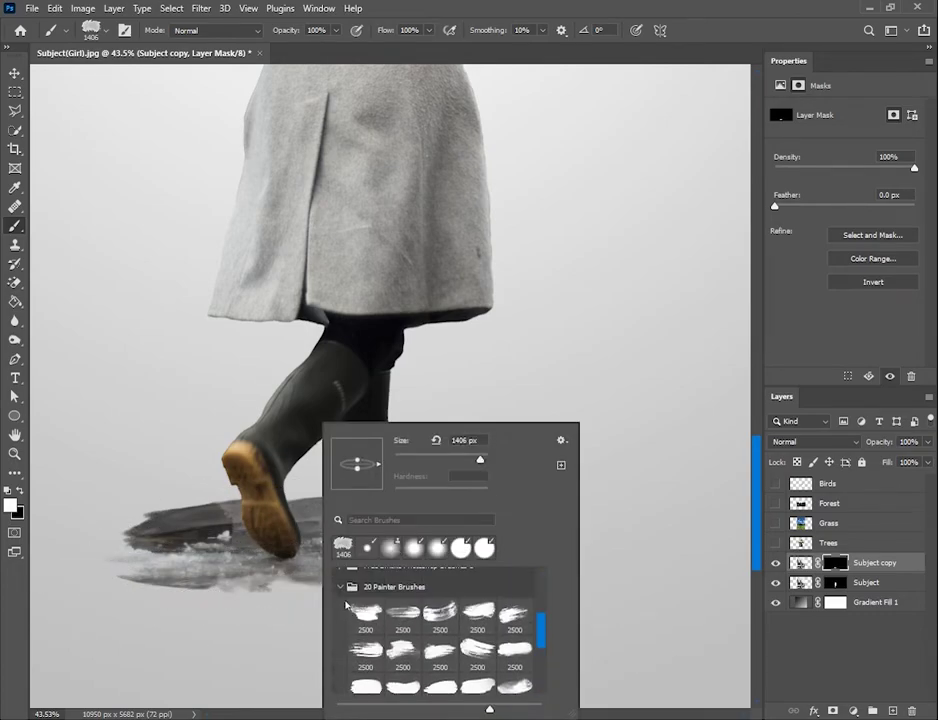
left_click(340, 584)
scroll(341, 590, "up", 3)
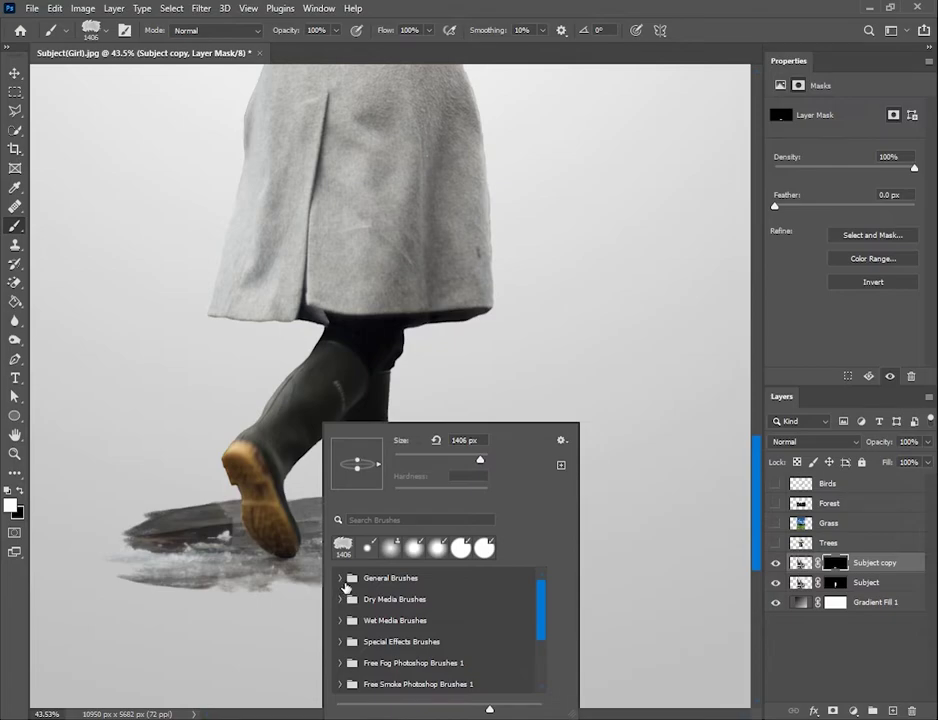
left_click(340, 578)
double_click(366, 596)
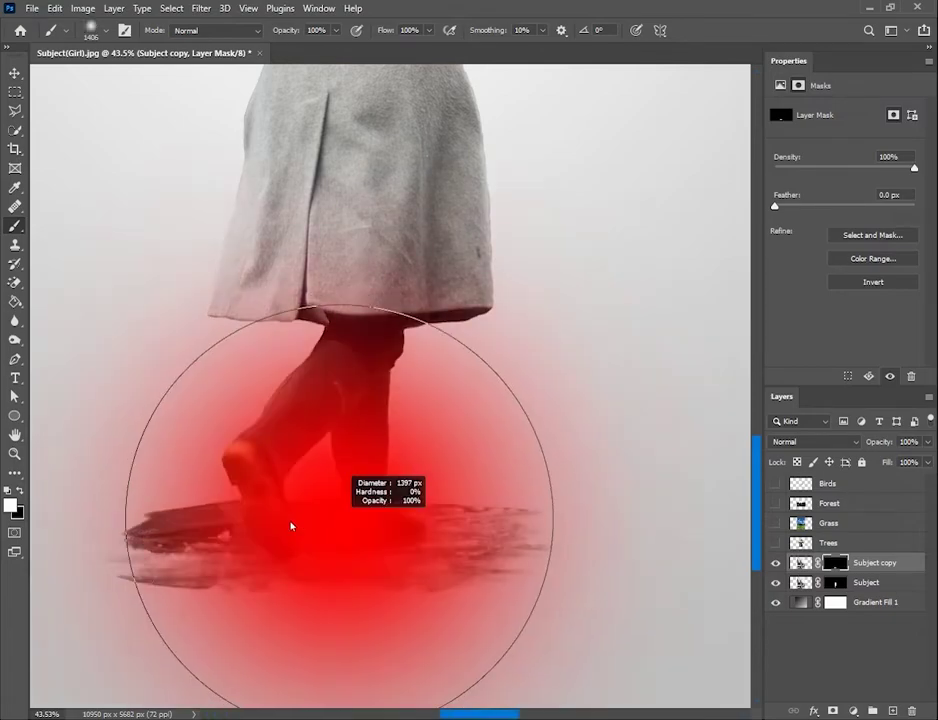
left_click_drag(340, 518, 249, 543)
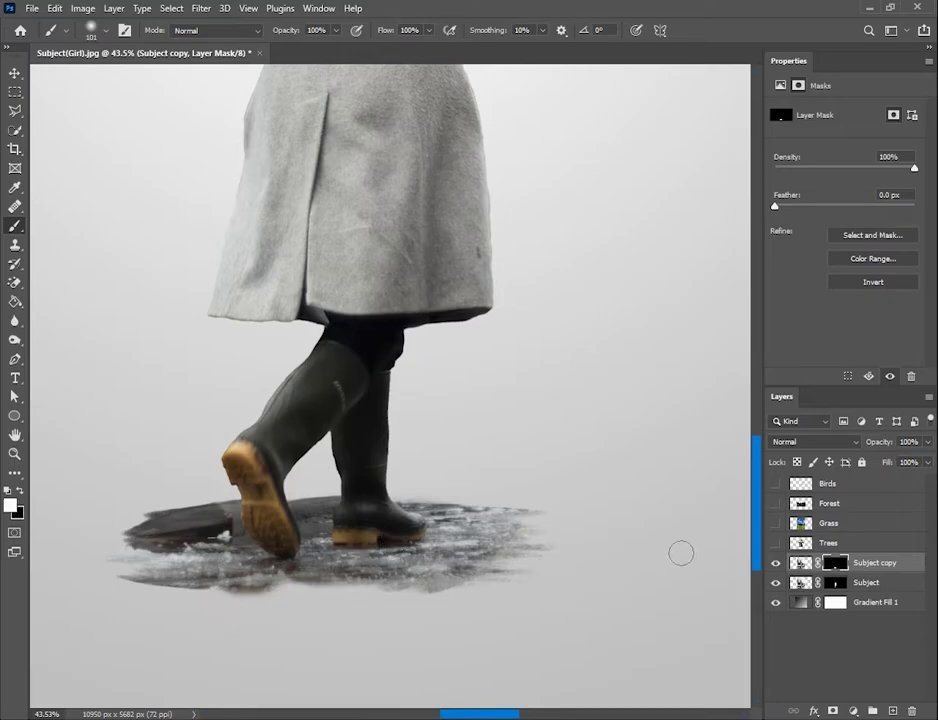
- Show the Grass layer and stretch it into a patch under the boots
left_click(775, 523)
key("z")
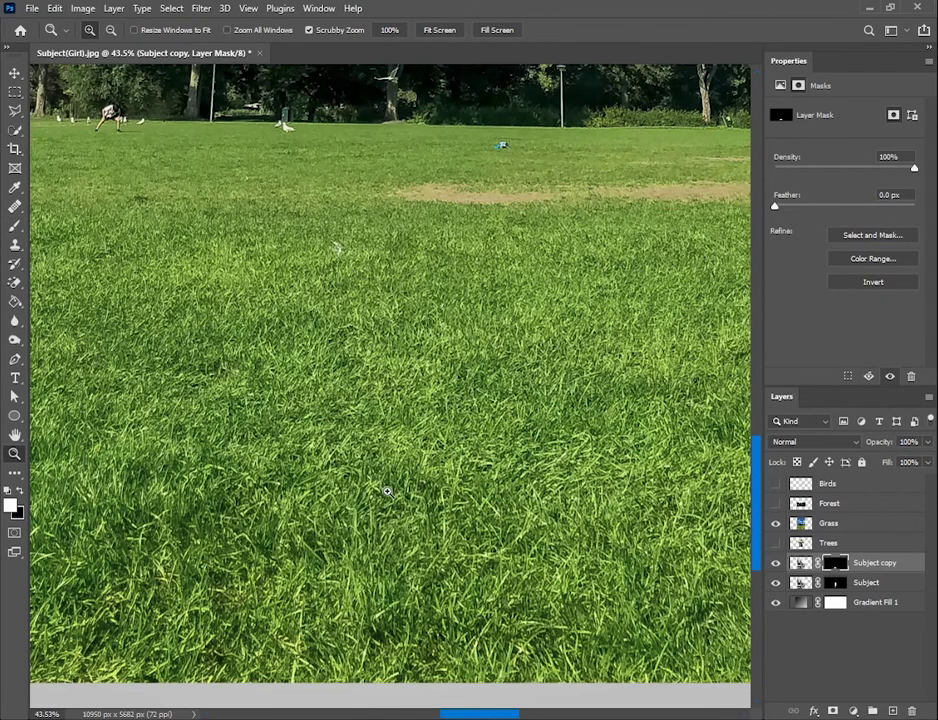
key("z")
left_click_drag(477, 429, 435, 442)
key("v")
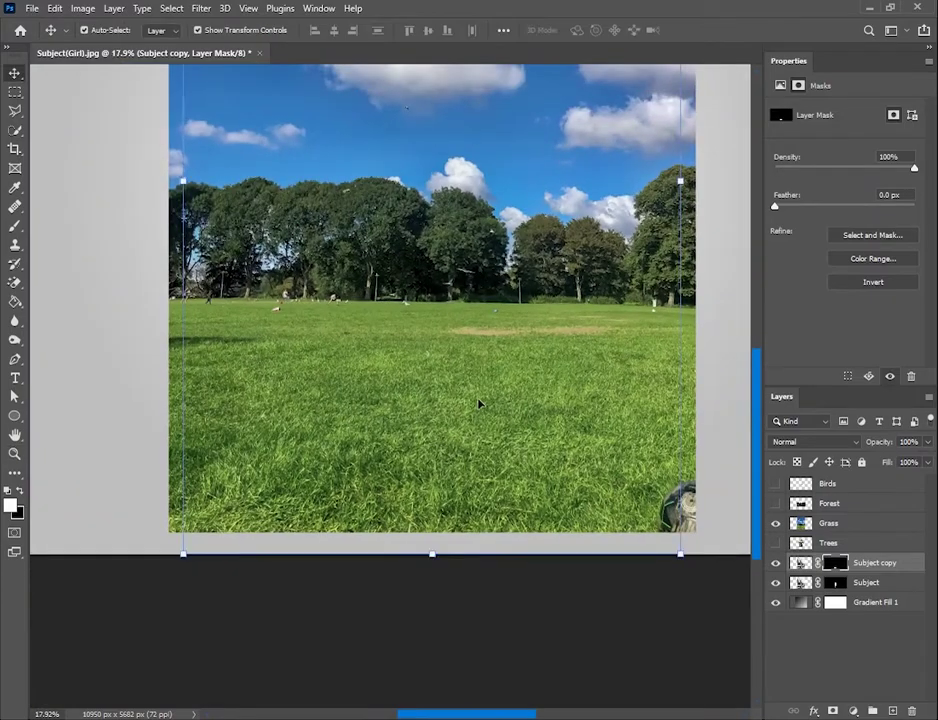
left_click_drag(478, 403, 470, 368)
key("ctrl+t")
mouse_move(417, 65)
left_mouse_down()
mouse_move(438, 362)
mouse_move(473, 609)
left_mouse_up()
left_click_drag(429, 330, 429, 303)
mouse_move(569, 574)
left_mouse_down()
mouse_move(570, 605)
mouse_move(607, 572)
left_mouse_up()
key("Return")
- Clip Grass to the ground patch and set its blend mode to Multiply
key("ctrl+bracketleft")
key("ctrl+alt+g")
key("z")
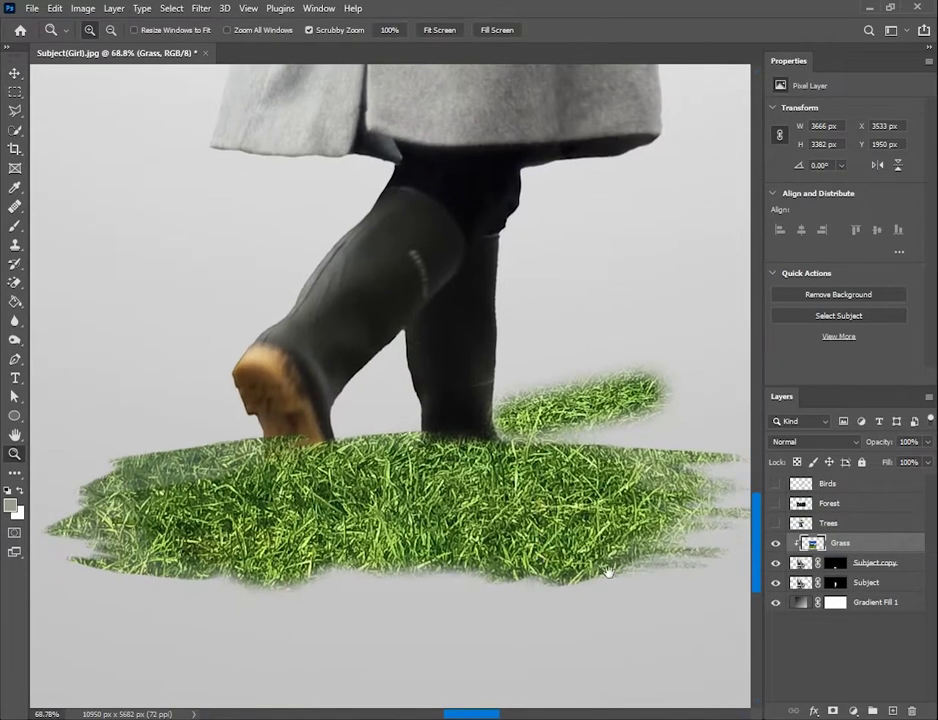
left_click(815, 441)
key("Down")
key("Down")
key("Down")
key("Down")
key("Down")
key("Down")
key("Down")
key("Down")
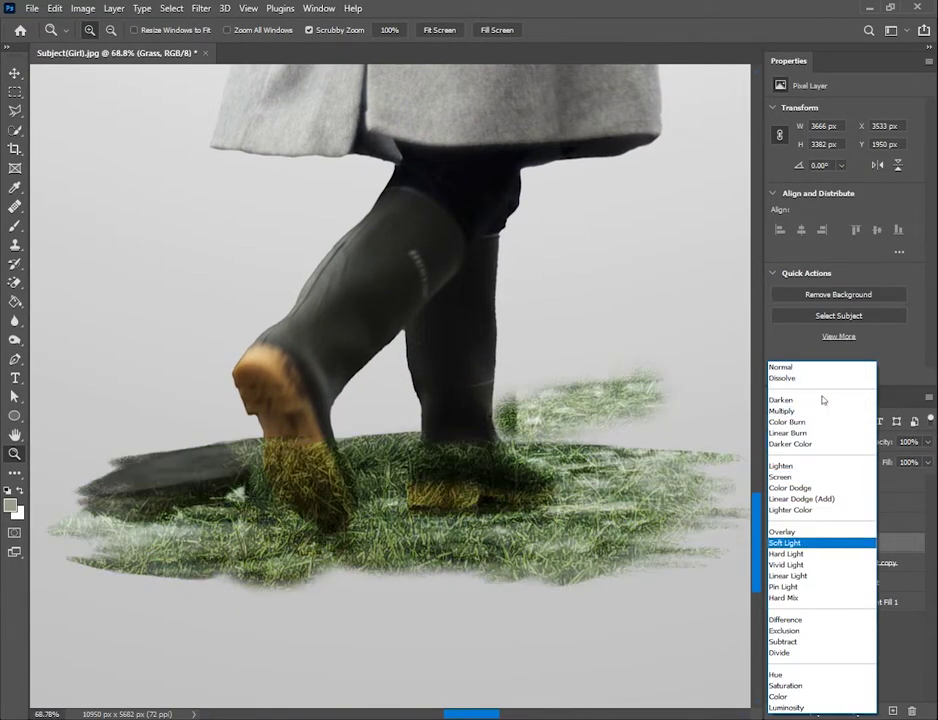
key("Down")
key("Down")
key("Down")
key("Down")
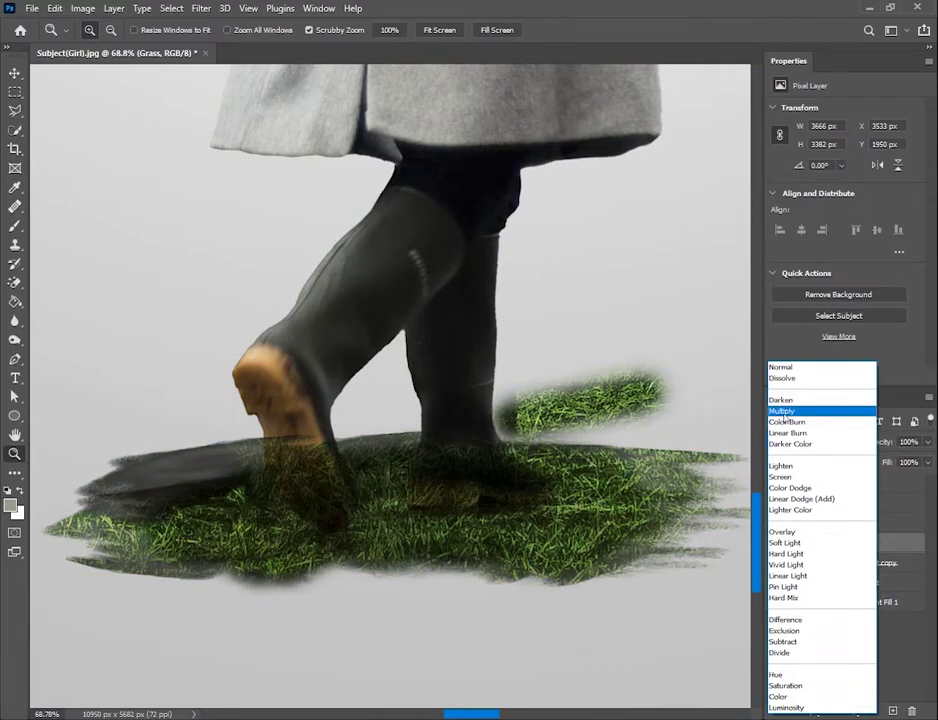
left_click(782, 411)
- Add a layer mask to Grass and paint black to reveal the boot sole
left_click(846, 543)
key("b")
scroll(356, 512, "up", 3, "alt")
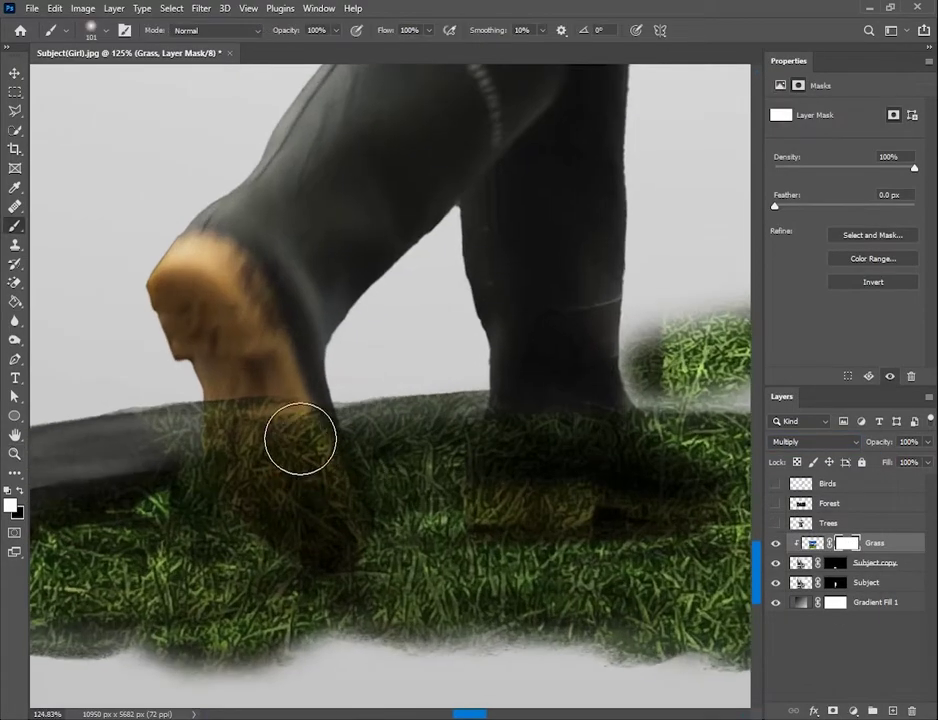
right_click(299, 444)
key("Return")
key("x")
left_click_drag(209, 431, 292, 412)
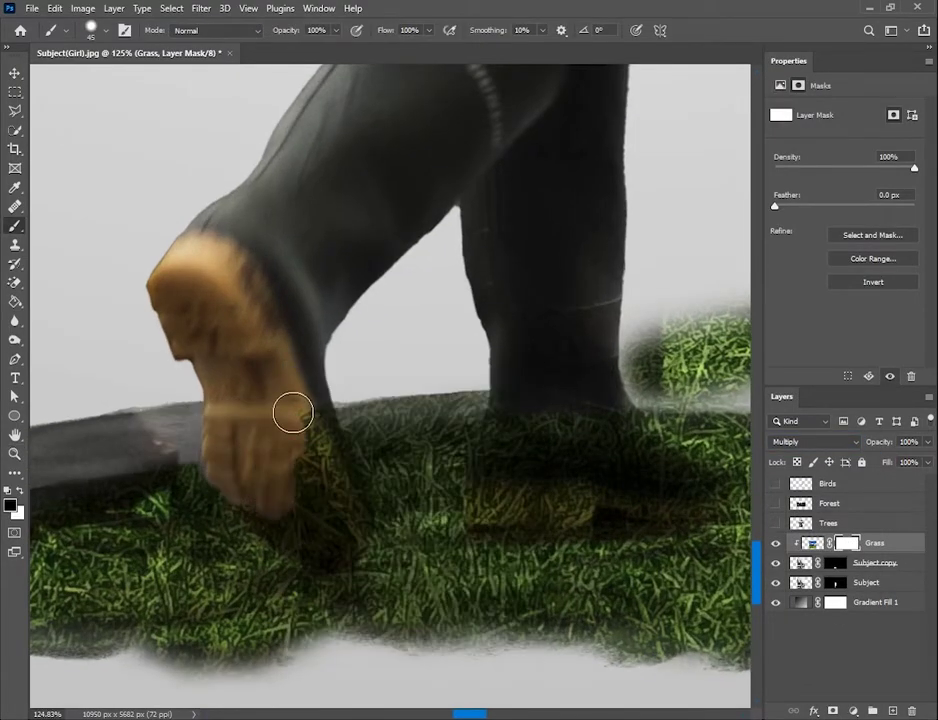
- Mask the grass away from the lower boots using a boot-shaped selection
left_click(801, 582, "ctrl")
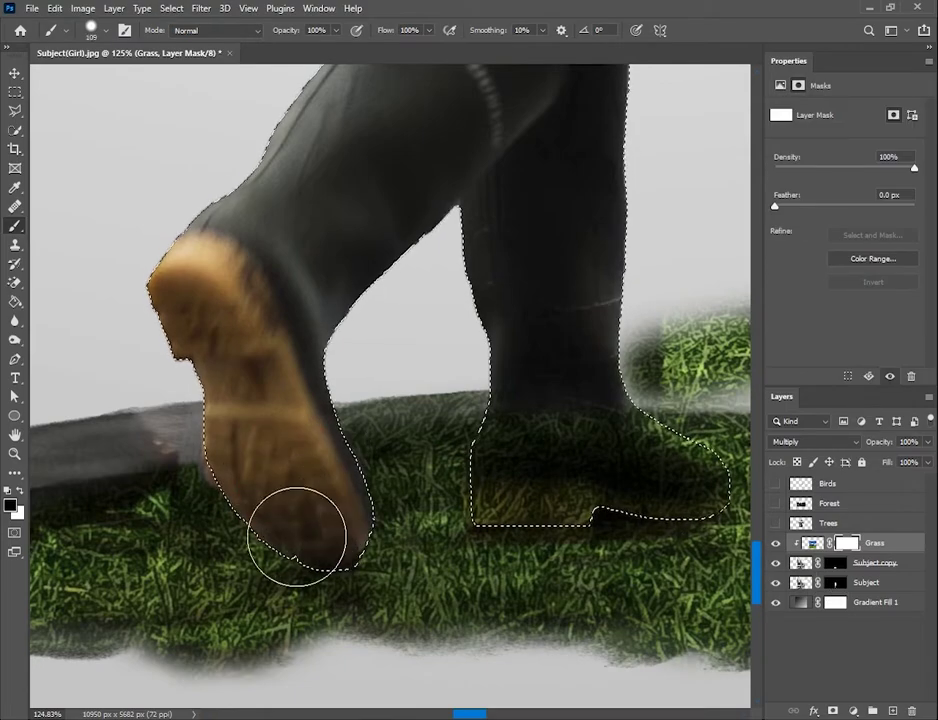
mouse_move(293, 535)
left_mouse_down()
mouse_move(735, 455)
mouse_move(432, 480)
left_mouse_up()
key("ctrl+d")
mouse_move(610, 340)
left_mouse_down()
mouse_move(377, 335)
mouse_move(556, 335)
mouse_move(396, 339)
mouse_move(477, 389)
left_mouse_up()
key("alt+bracketleft")
scroll(477, 389, "down", 5)
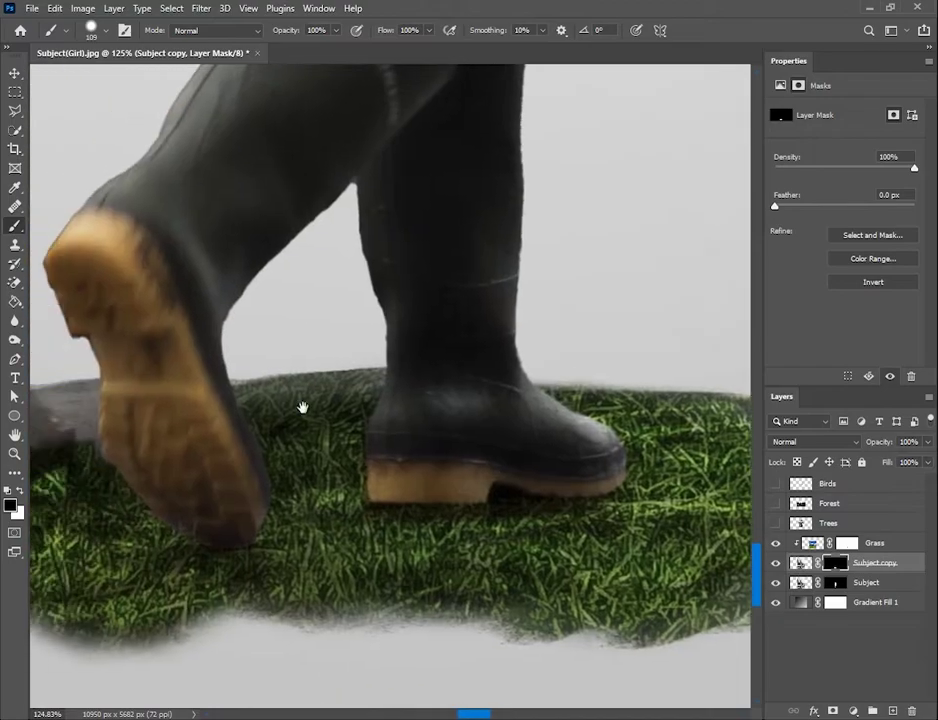
key("v")
left_click(377, 408)
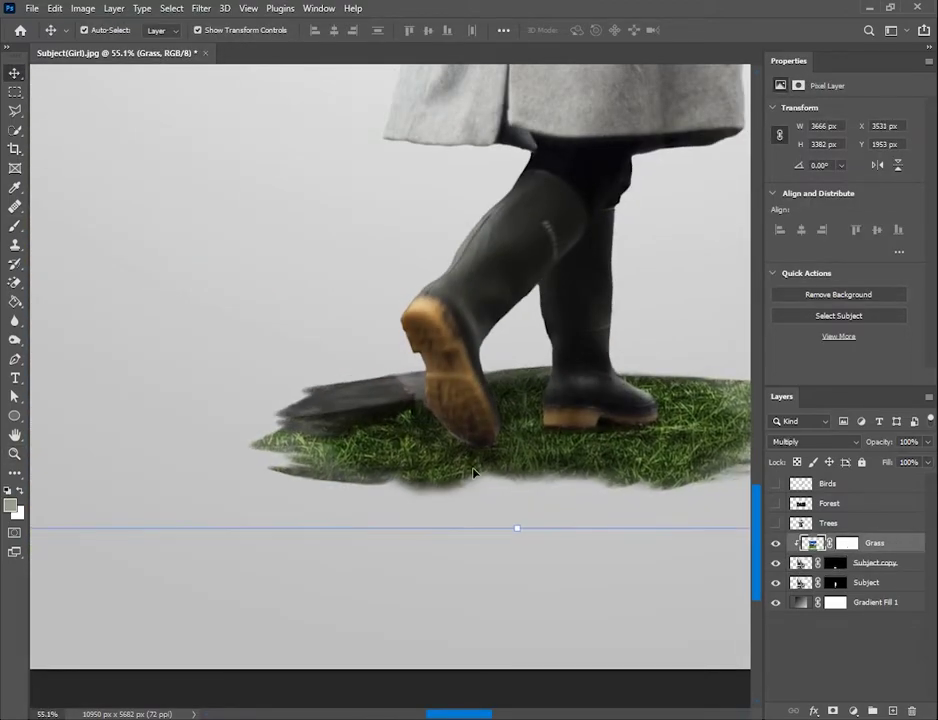
- Clip a Hue/Saturation layer to Grass with Saturation -33 and Lightness -8
left_click(775, 543)
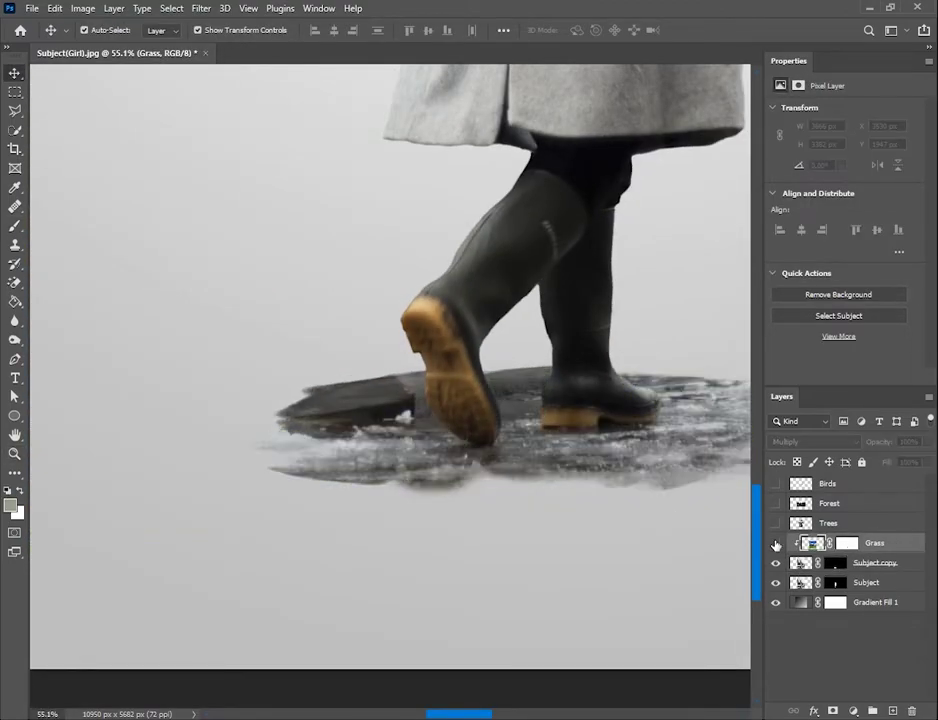
key("z")
mouse_move(593, 380)
left_mouse_down()
mouse_move(419, 377)
mouse_move(462, 537)
left_mouse_up()
left_click_drag(402, 548, 440, 548)
left_click(852, 710)
left_click(848, 557)
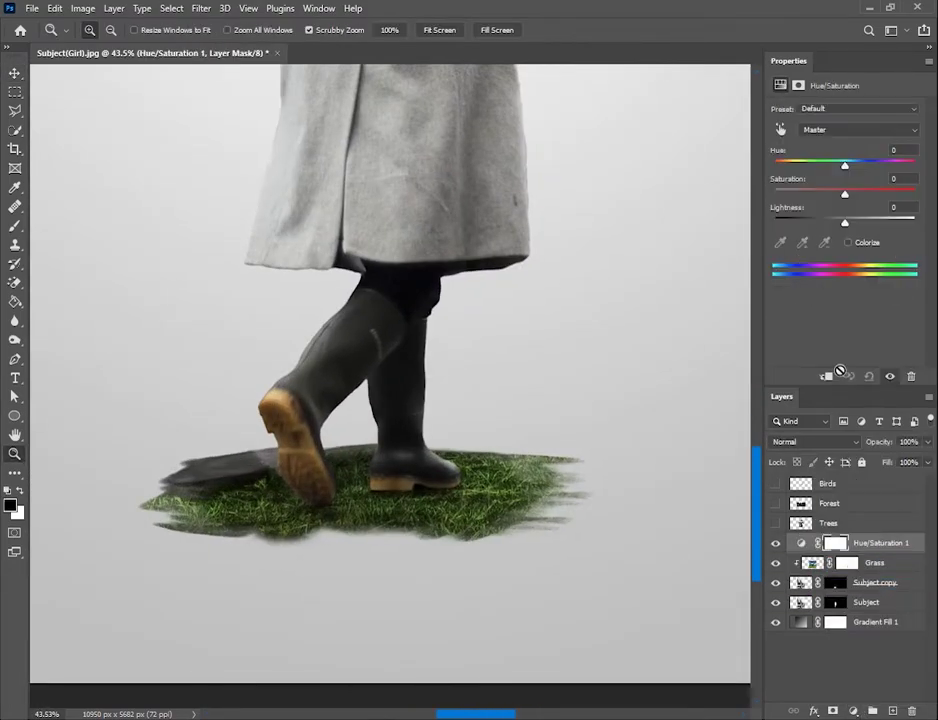
mouse_move(844, 219)
left_mouse_down()
mouse_move(833, 222)
mouse_move(860, 221)
mouse_move(842, 223)
left_mouse_up()
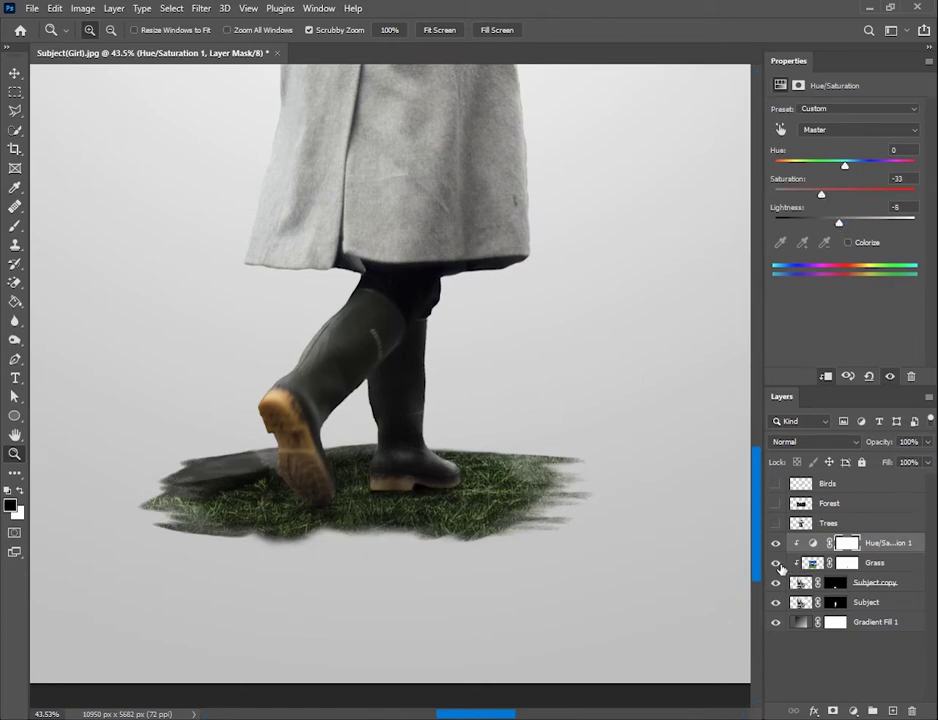
left_click_drag(451, 433, 392, 456)
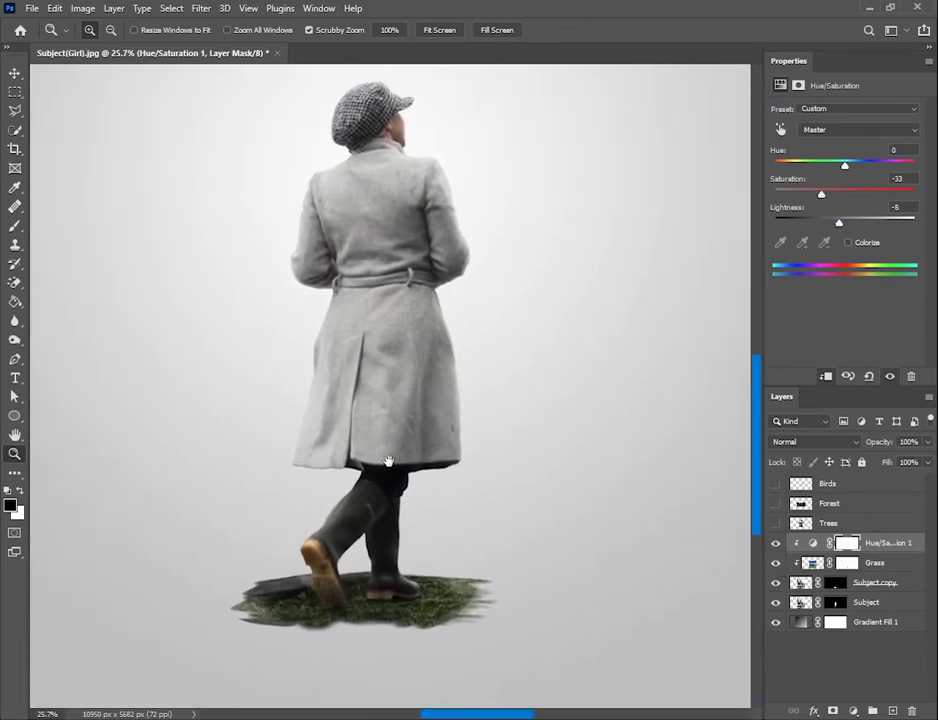
- Show the Forest photo and move it down over the figure
left_click(775, 504)
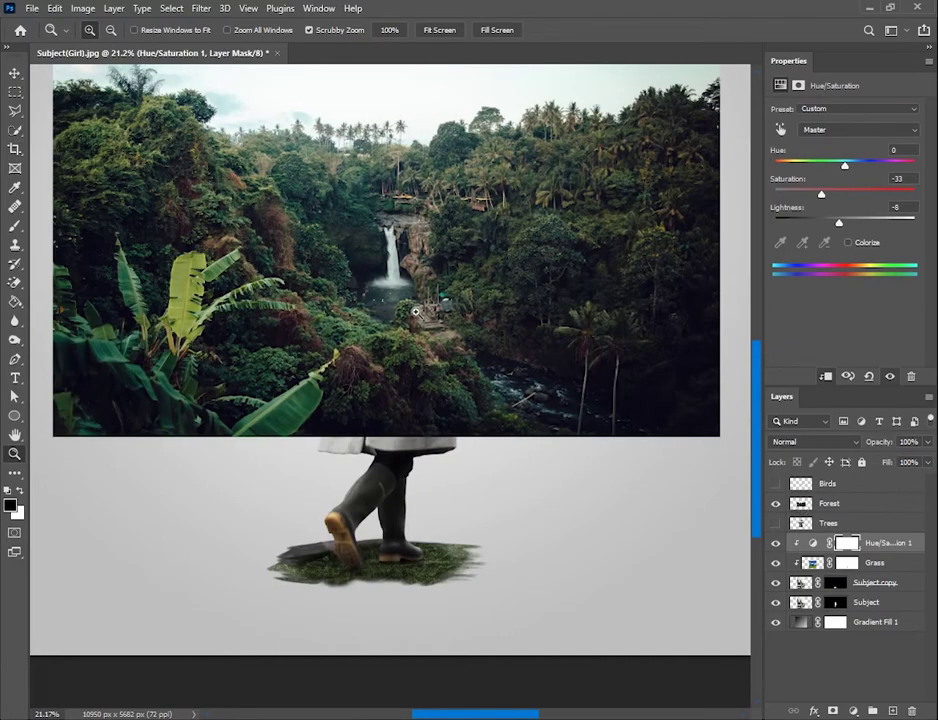
left_click_drag(415, 312, 389, 299)
key("v")
mouse_move(449, 305)
left_mouse_down()
mouse_move(518, 484)
mouse_move(462, 405)
mouse_move(461, 379)
mouse_move(455, 394)
left_mouse_up()
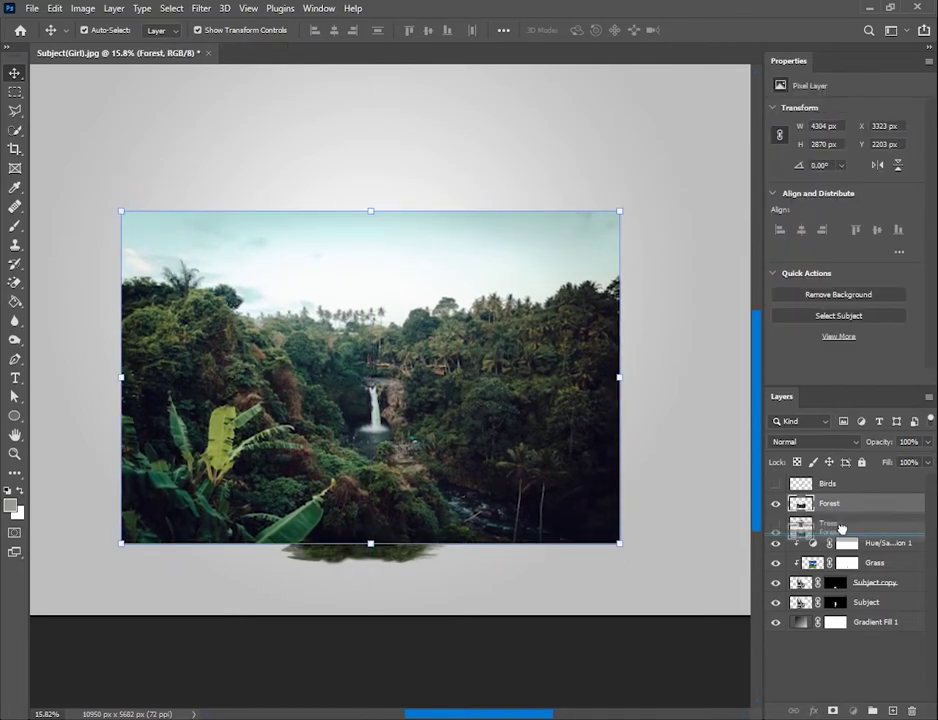
- Stack Forest above Subject, clip it to the silhouette, and centre the waterfall on the body
left_click_drag(841, 528, 861, 594)
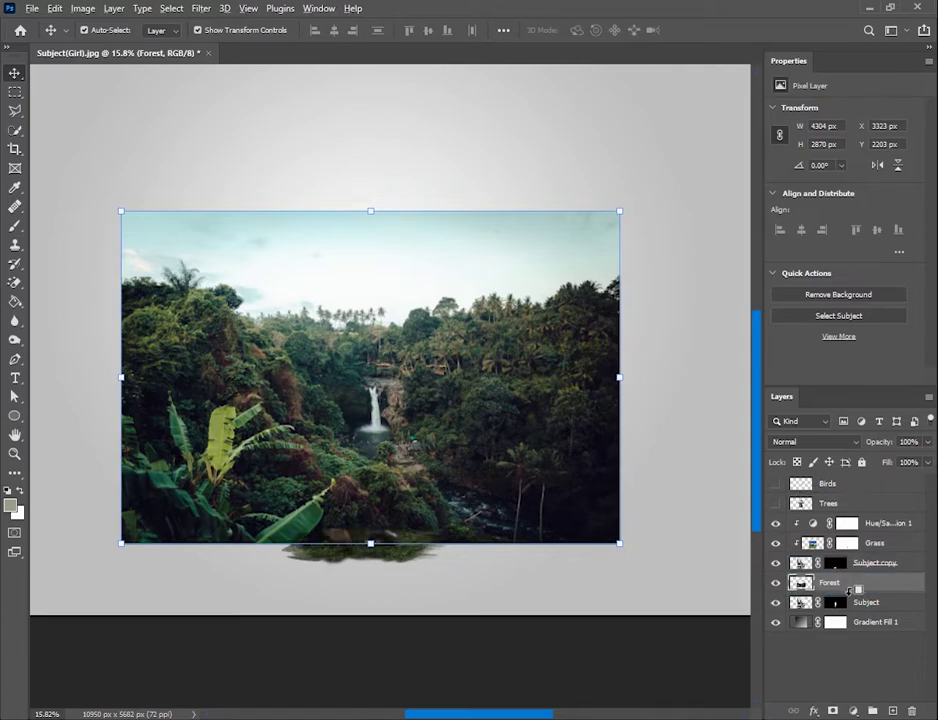
left_click(849, 591, "alt")
mouse_move(390, 432)
left_mouse_down()
mouse_move(383, 407)
mouse_move(408, 400)
left_mouse_up()
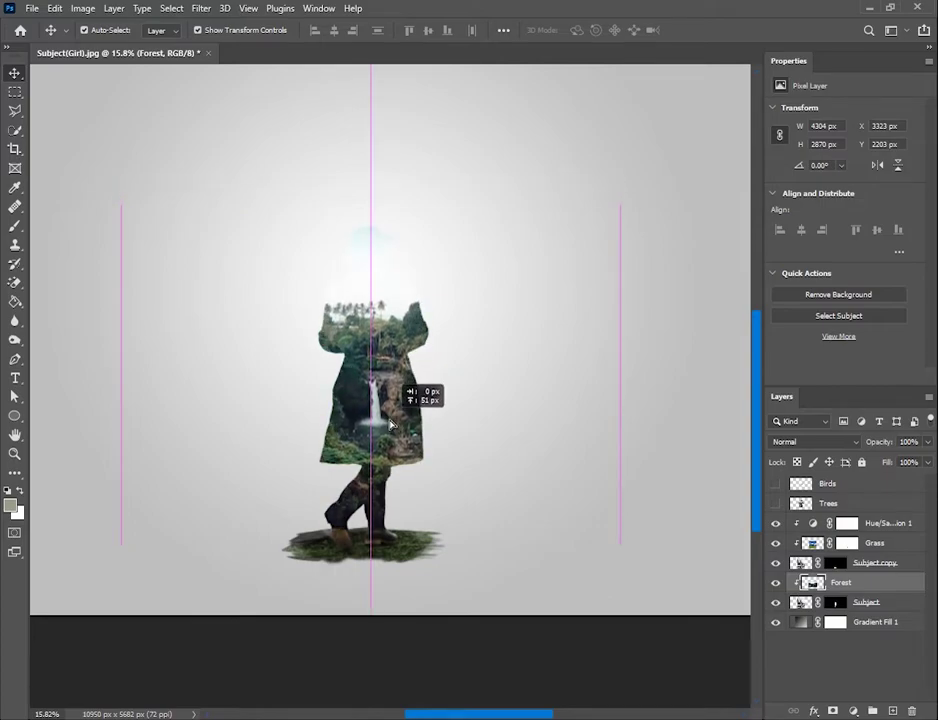
key("z")
mouse_move(455, 331)
left_mouse_down()
mouse_move(473, 331)
mouse_move(457, 355)
left_mouse_up()
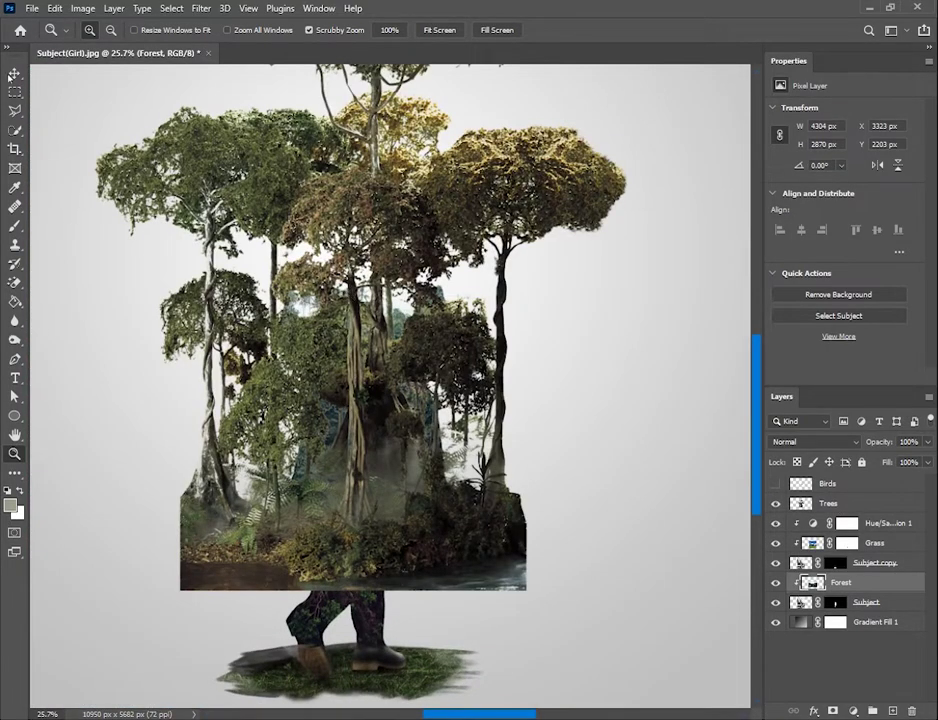
- Scale the Trees image to about half size and place it over the head
key("v")
key("ctrl+t")
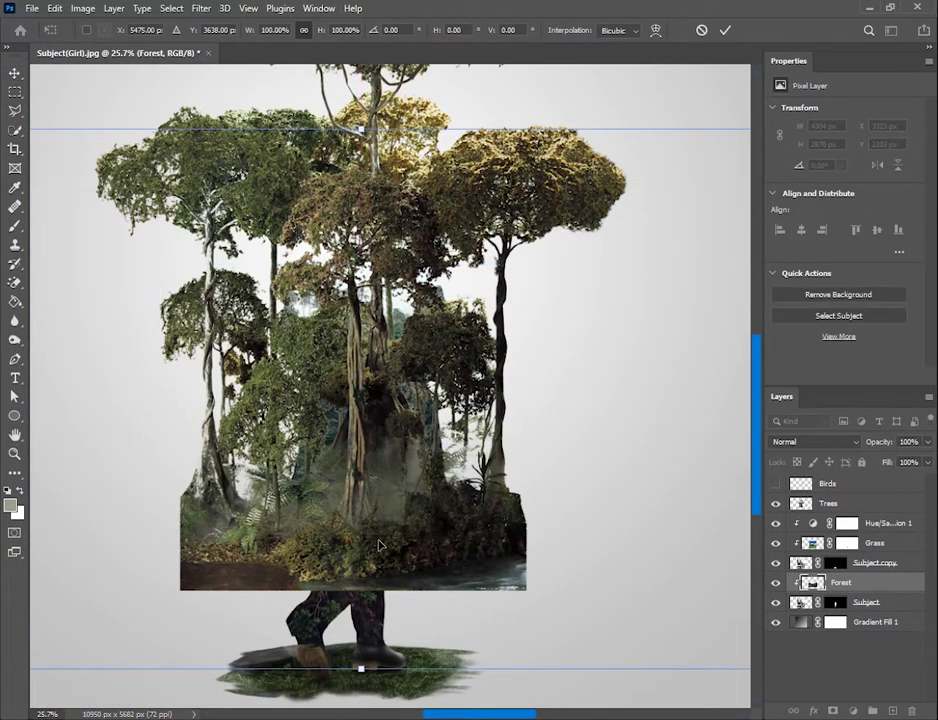
left_click(850, 506)
mouse_move(361, 590)
left_mouse_down()
mouse_move(362, 378)
mouse_move(400, 263)
mouse_move(379, 306)
left_mouse_up()
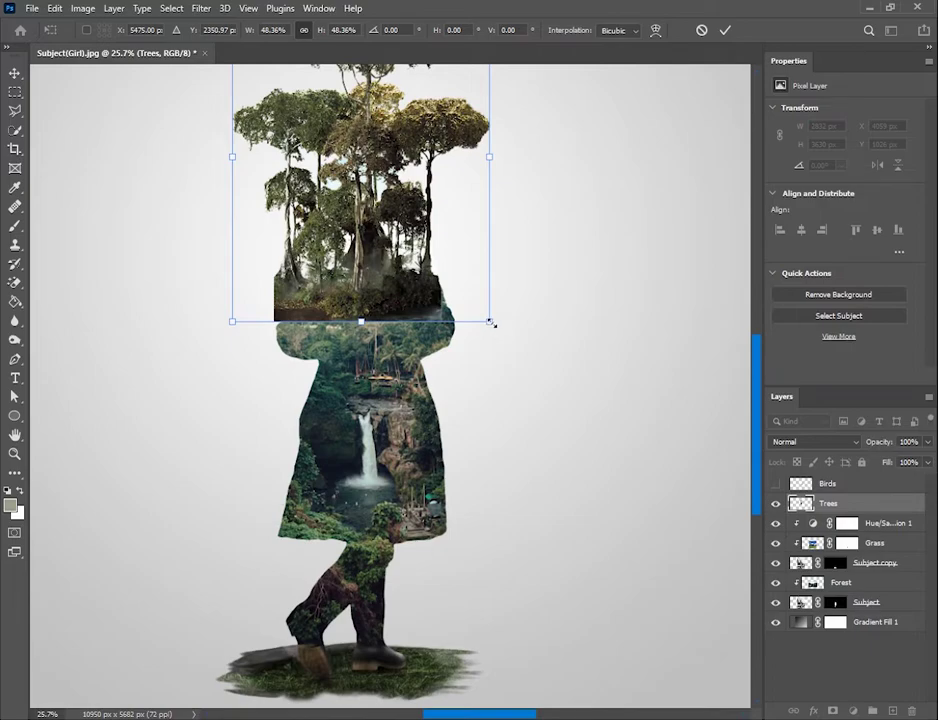
left_click_drag(491, 323, 502, 326)
mouse_move(418, 285)
left_mouse_down()
mouse_move(380, 340)
mouse_move(433, 352)
left_mouse_up()
key("Return")
- Restack Trees just above Forest, leaving it unclipped from the silhouette
key("z")
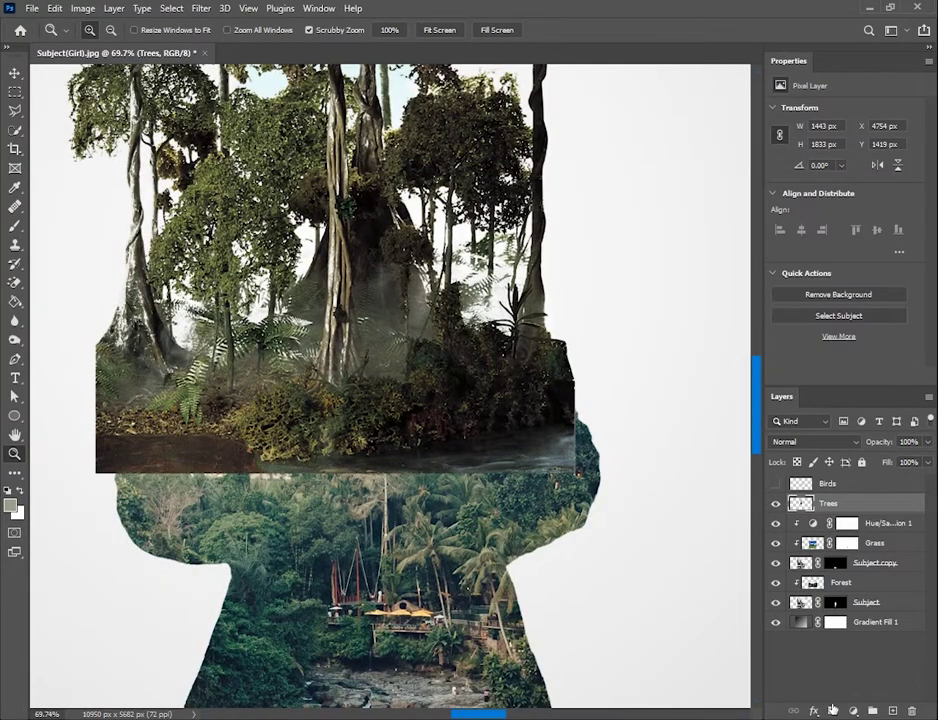
left_click_drag(828, 503, 859, 578)
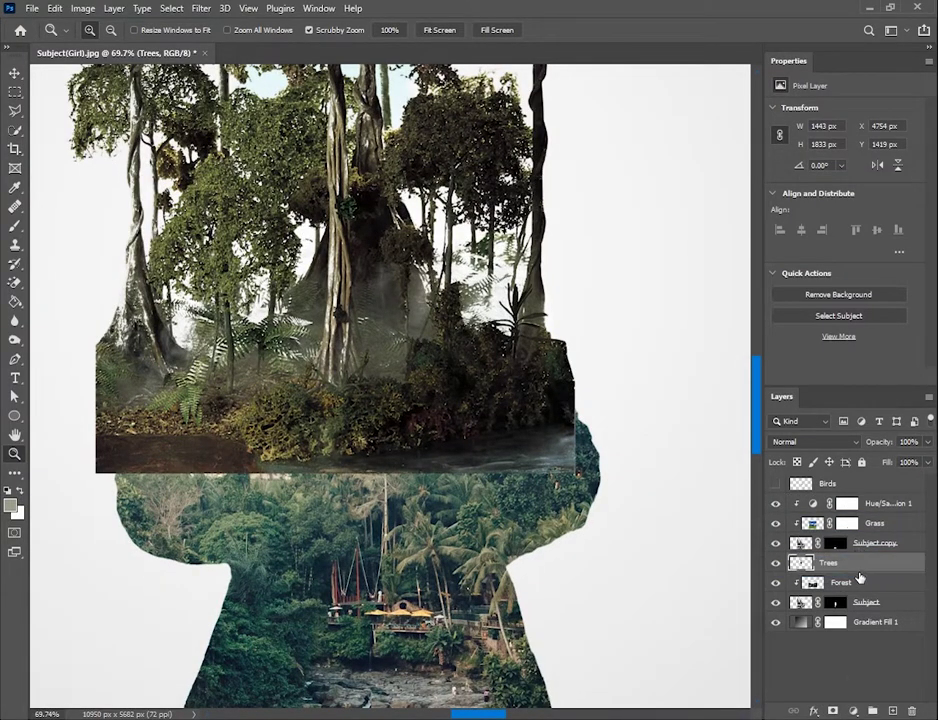
left_click(855, 572, "alt")
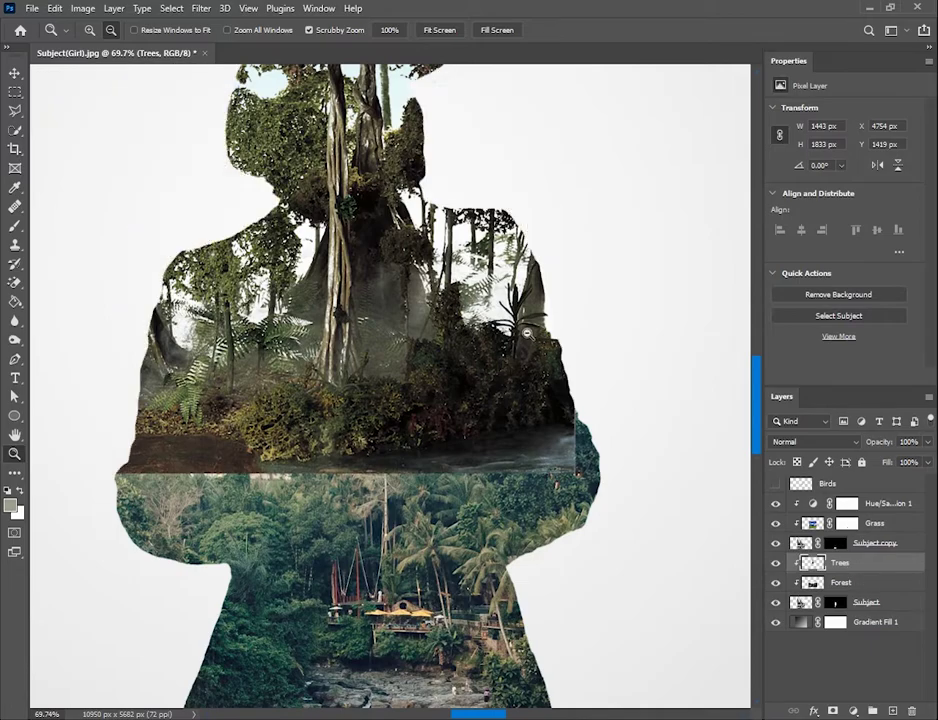
left_click_drag(375, 557, 320, 557)
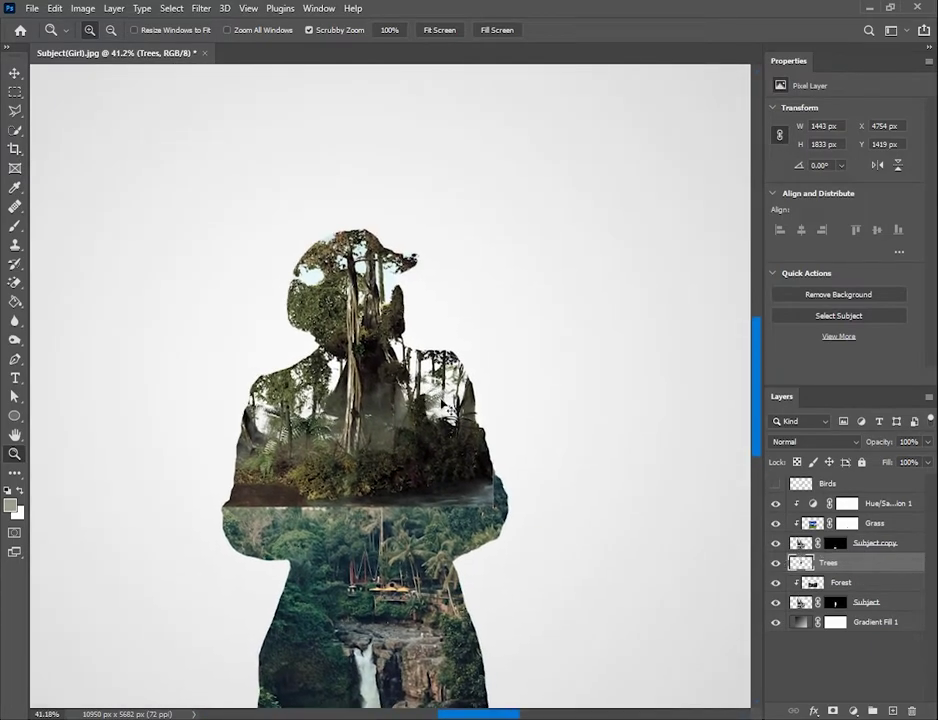
key("ctrl+alt+g")
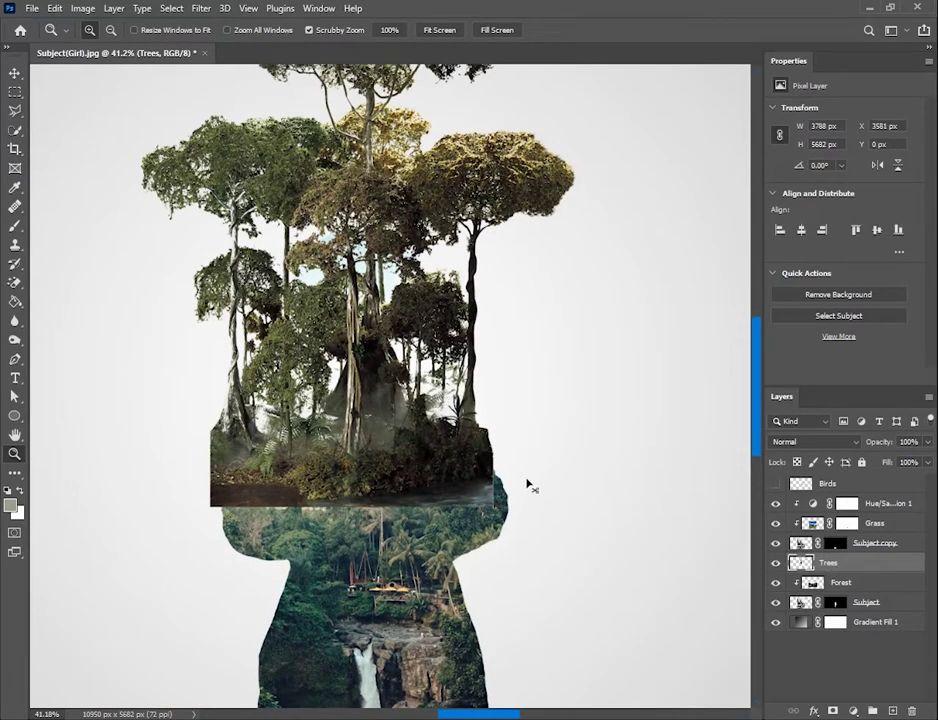
- Load the silhouette selection, add a white mask to Trees, and lower the trees onto the head
left_click(822, 598, "ctrl")
key("b")
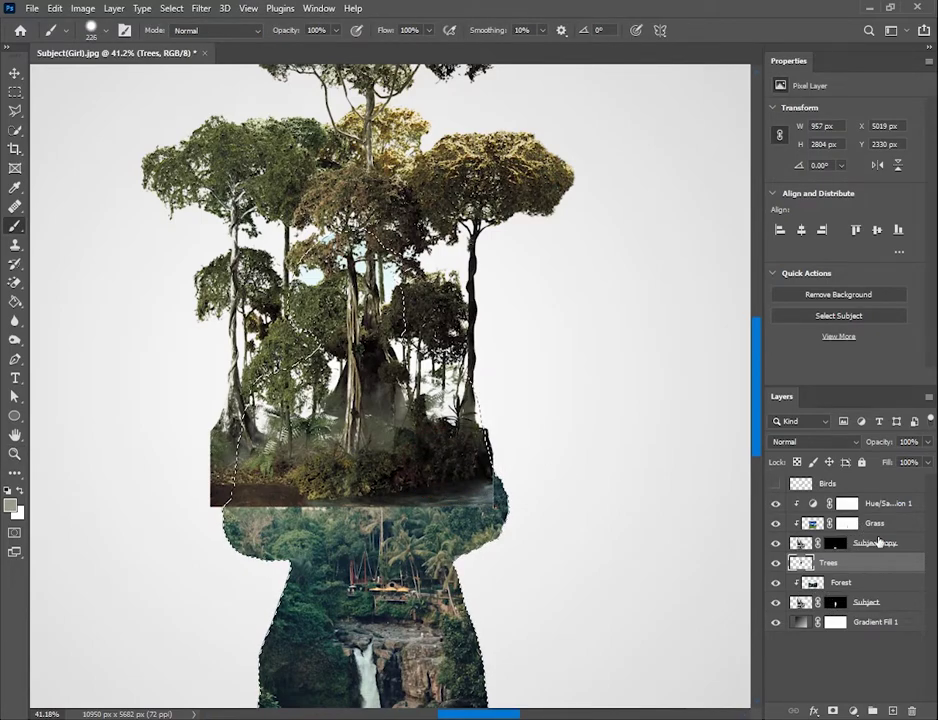
left_click(832, 711)
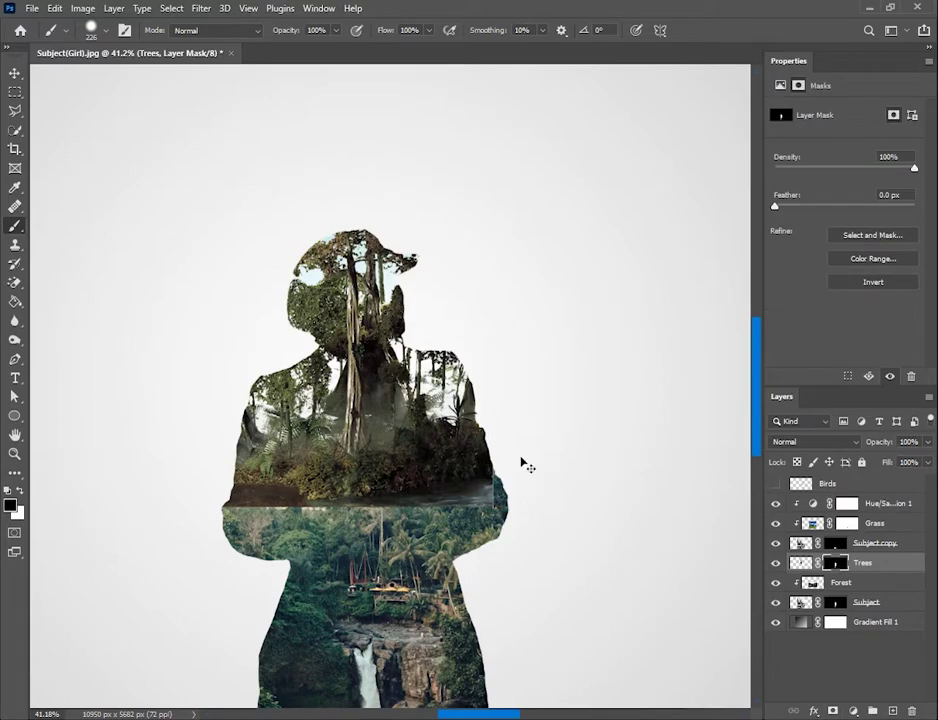
key("ctrl+z")
left_click(832, 711)
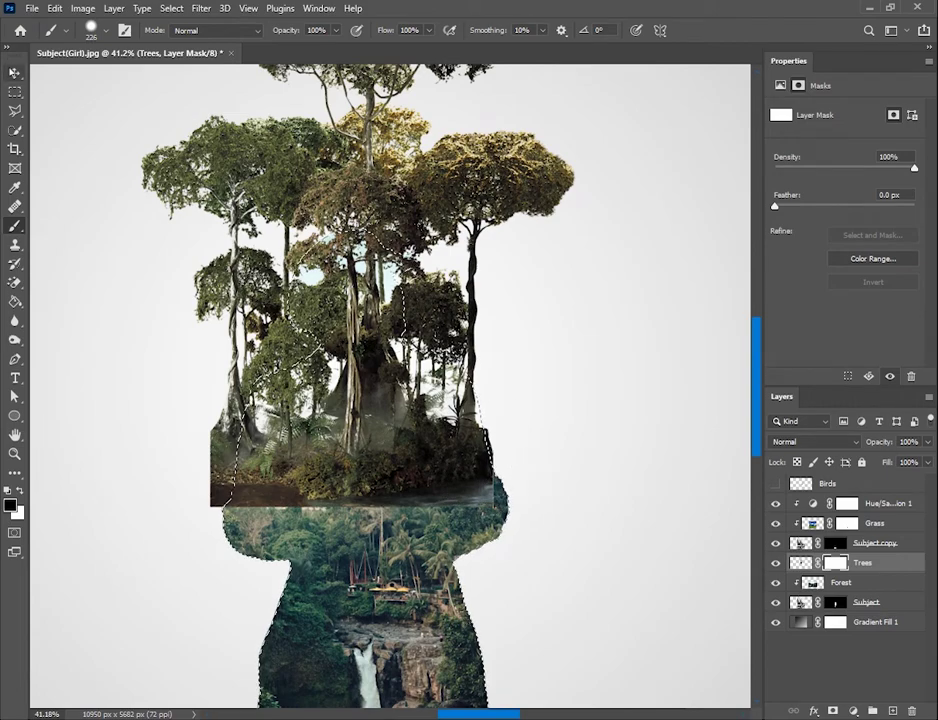
key("v")
mouse_move(368, 186)
left_mouse_down()
mouse_move(380, 143)
mouse_move(370, 119)
left_mouse_up()
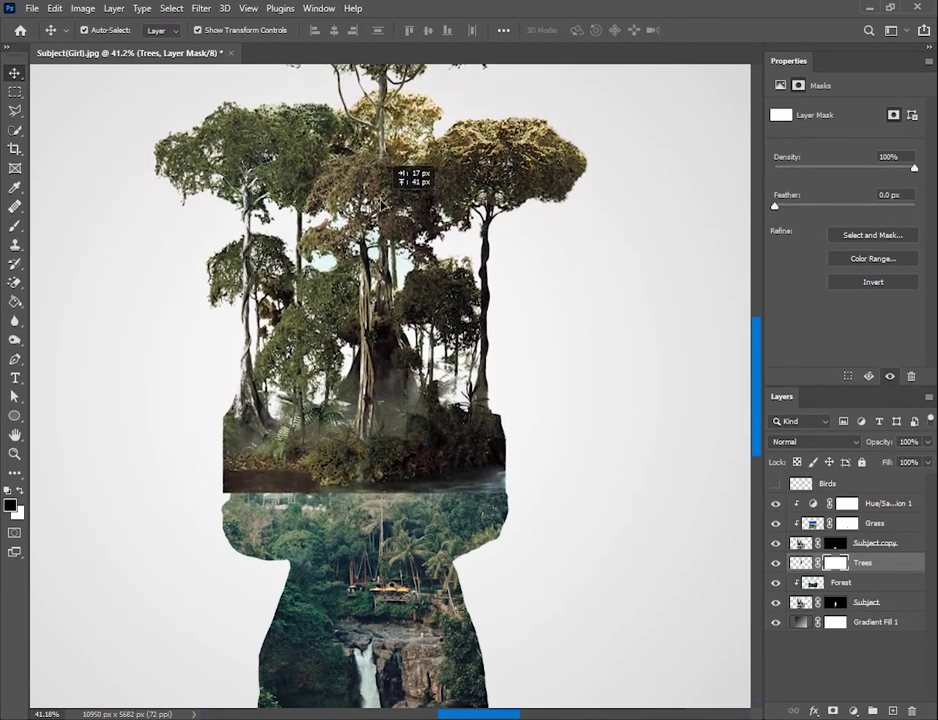
left_click_drag(370, 119, 380, 174)
left_click(643, 309)
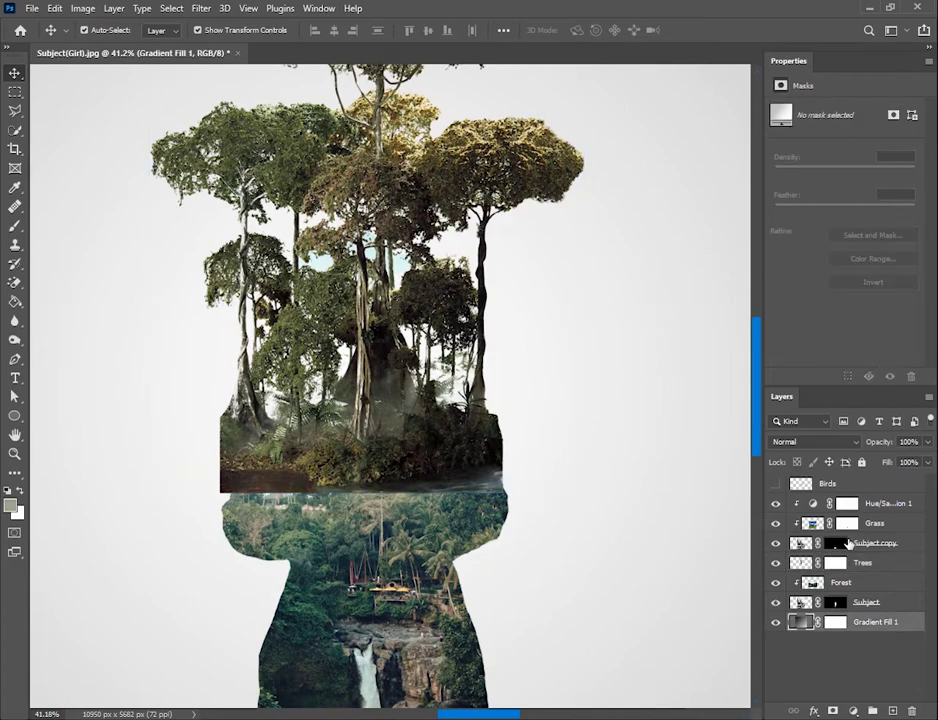
- Invert the silhouette selection and paint black on the Trees mask beyond both head edges
left_click(835, 543)
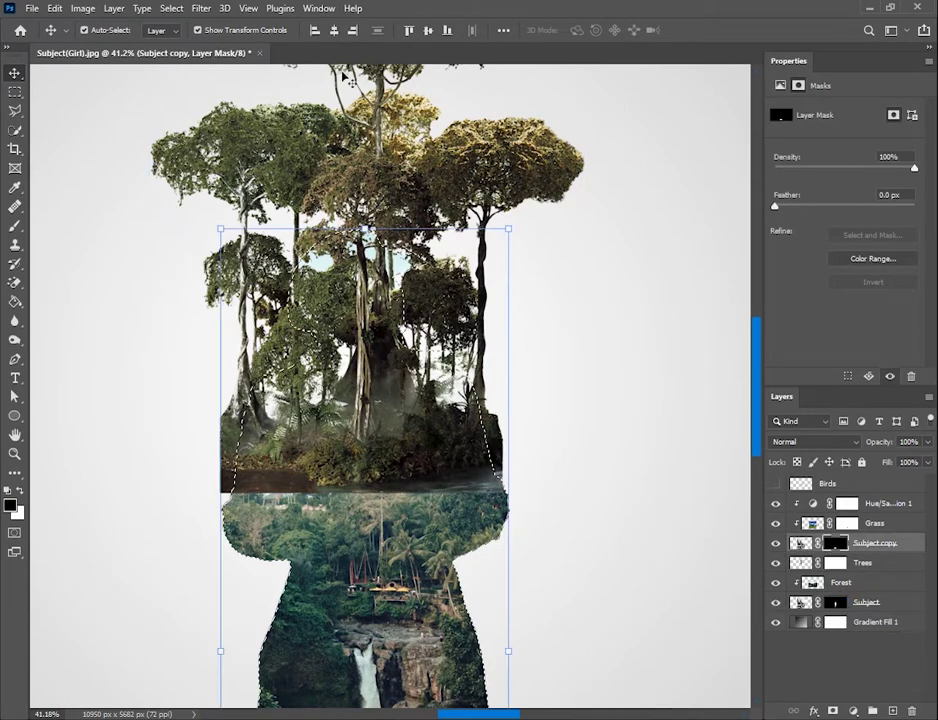
left_click(171, 8)
left_click(195, 63)
key("b")
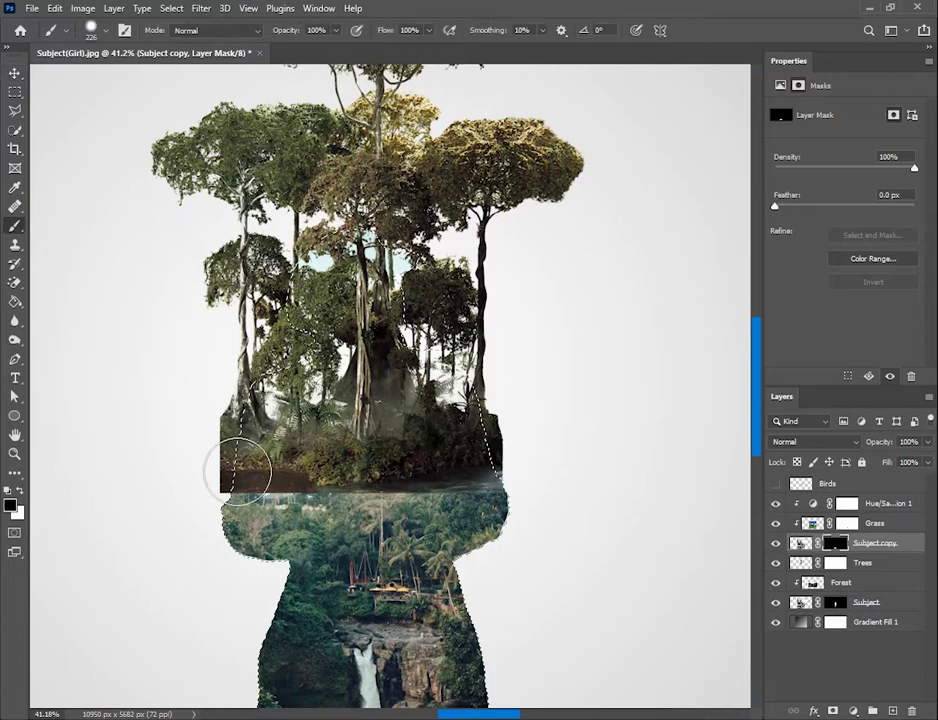
left_click(835, 563)
left_click_drag(241, 470, 280, 482)
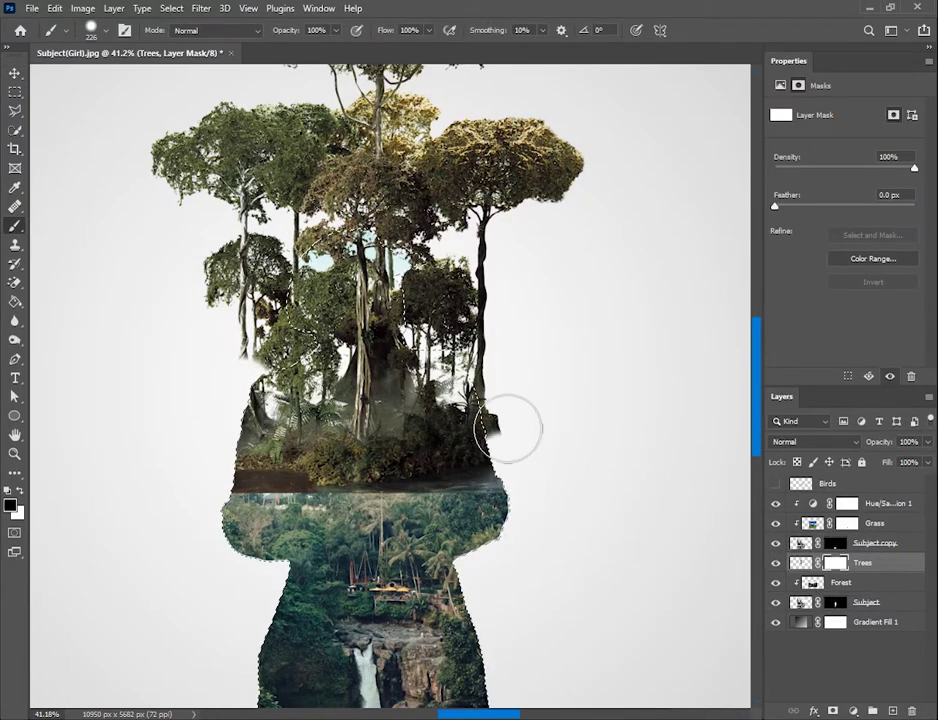
left_click_drag(389, 410, 478, 410)
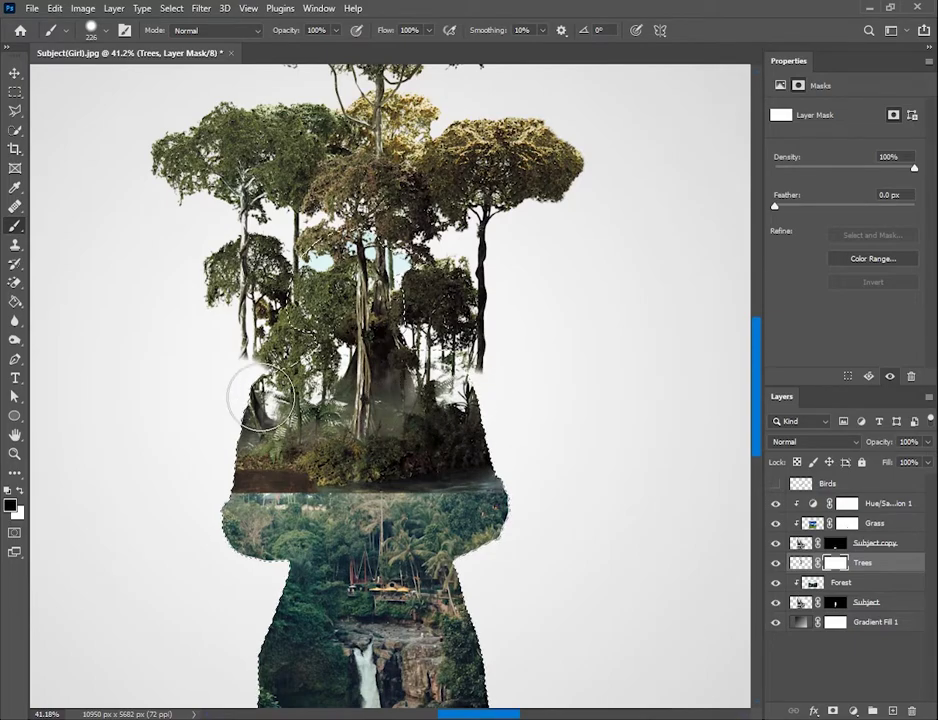
left_click_drag(247, 391, 250, 365)
- Deselect and touch up the left and right tree edges with white and black strokes
key("v")
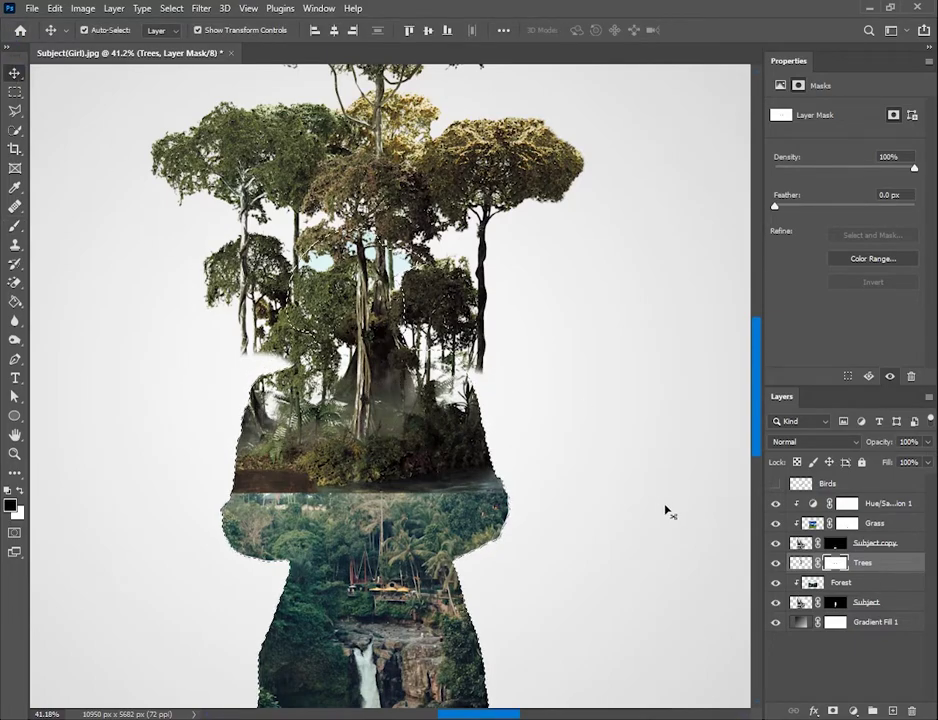
key("ctrl+d")
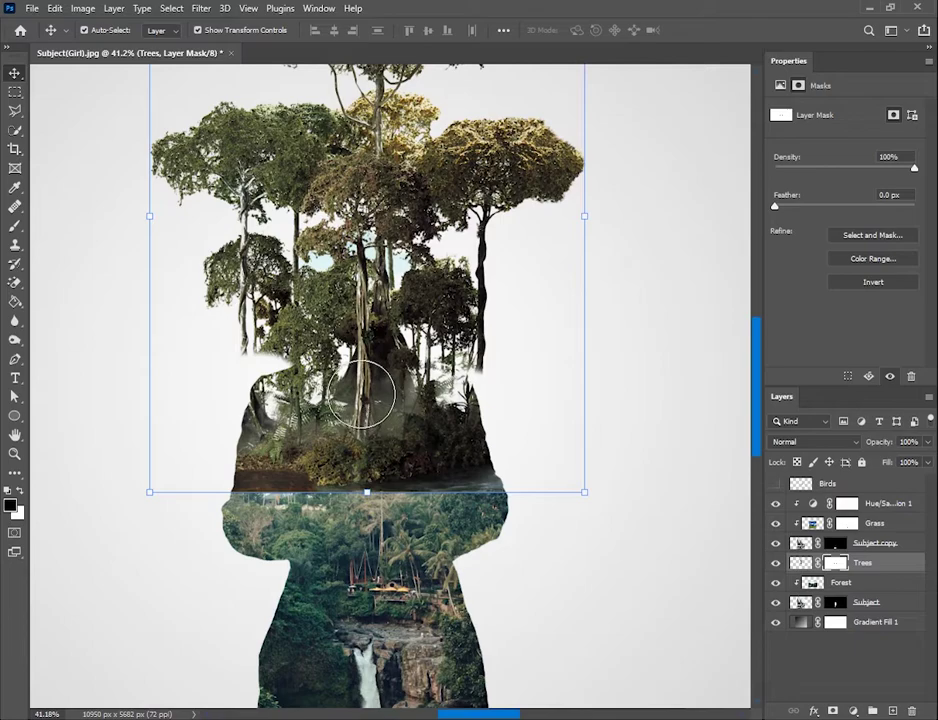
key("b")
key("x")
mouse_move(258, 345)
left_mouse_down()
mouse_move(270, 372)
mouse_move(250, 400)
left_mouse_up()
key("x")
left_click_drag(429, 418, 445, 385)
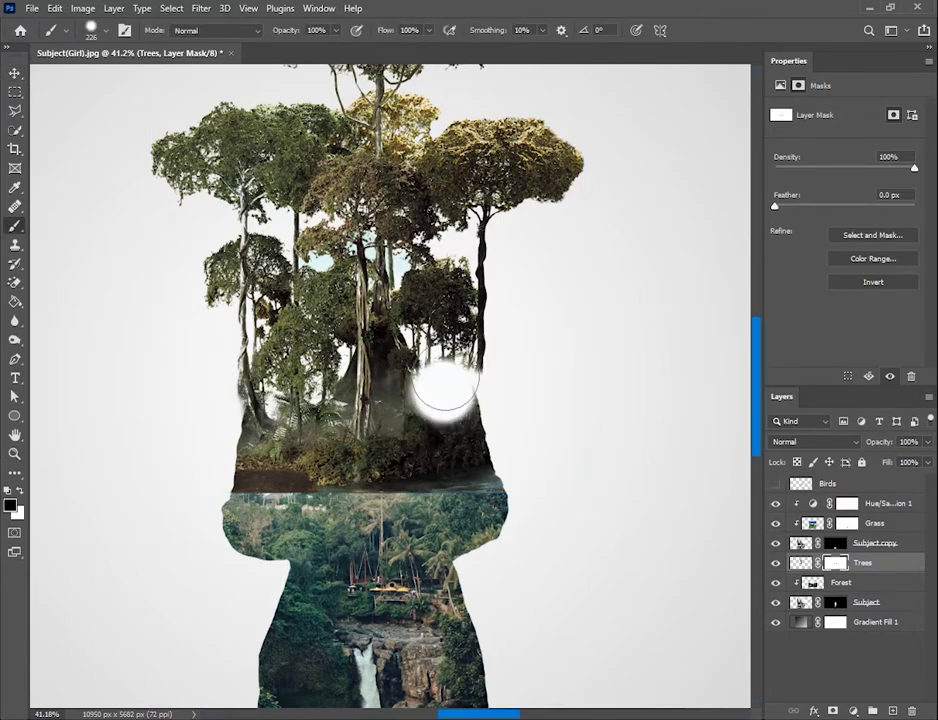
key("ctrl+z")
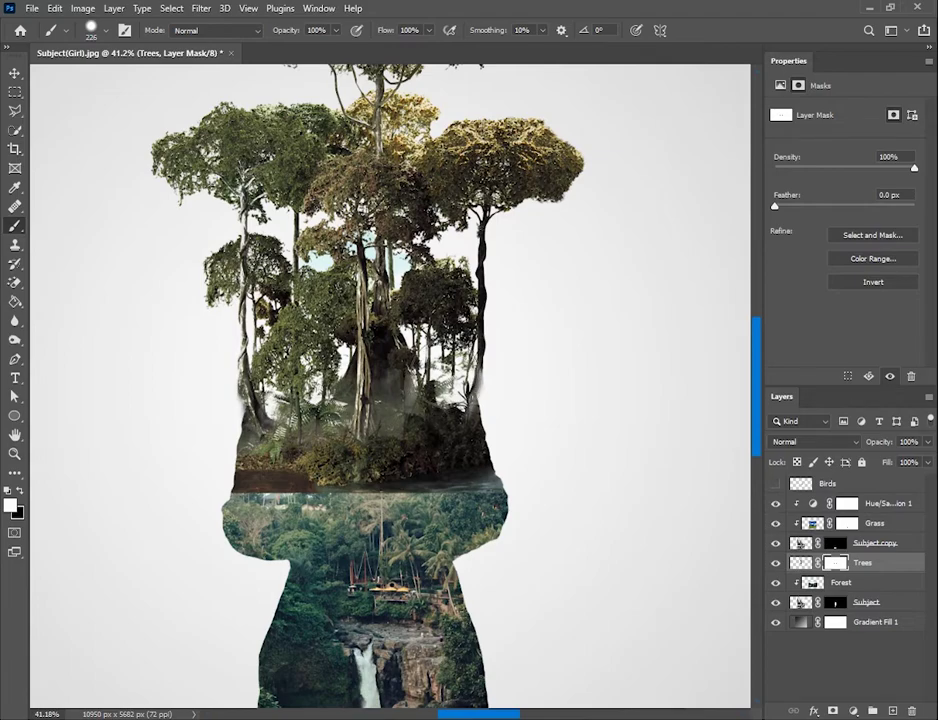
- Restore the trunk along the right head edge with a 47 px brush
key("z")
left_click_drag(469, 390, 553, 389)
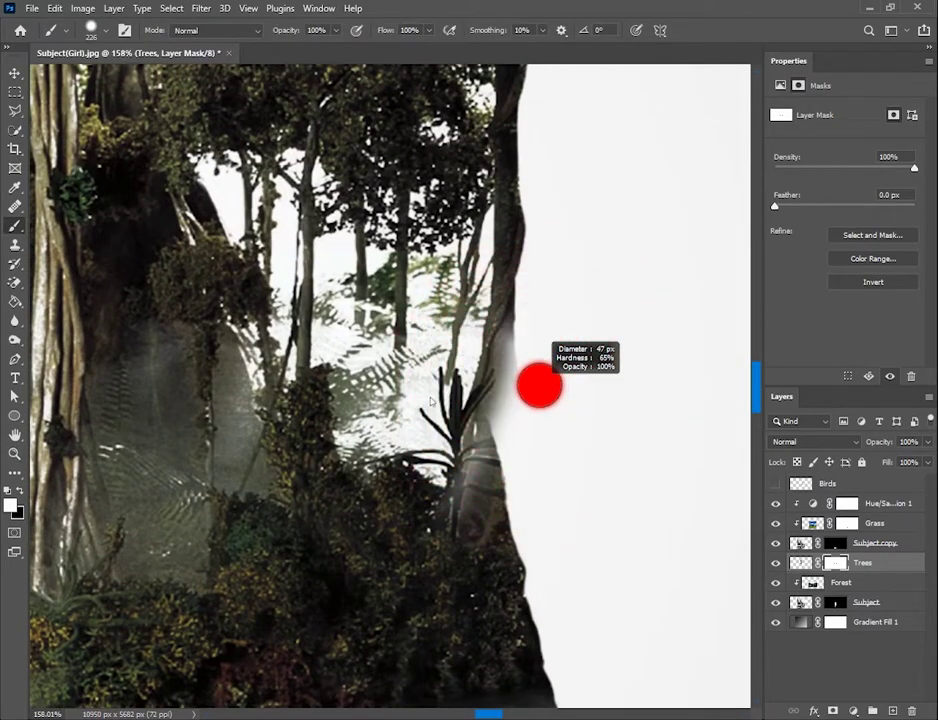
left_click_drag(498, 340, 492, 423)
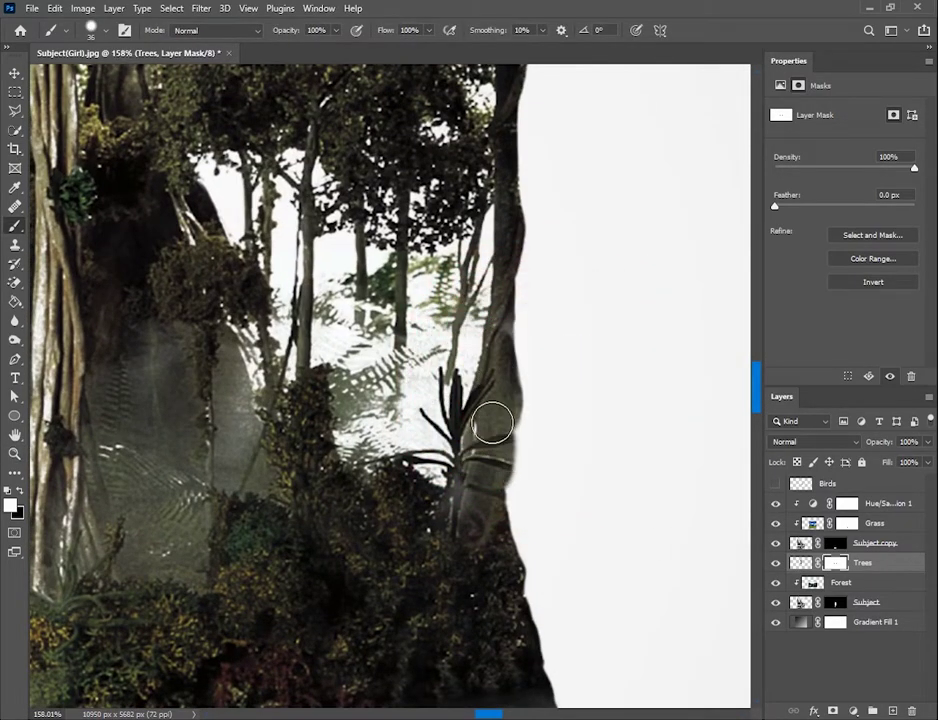
key("z")
left_click_drag(364, 440, 296, 447)
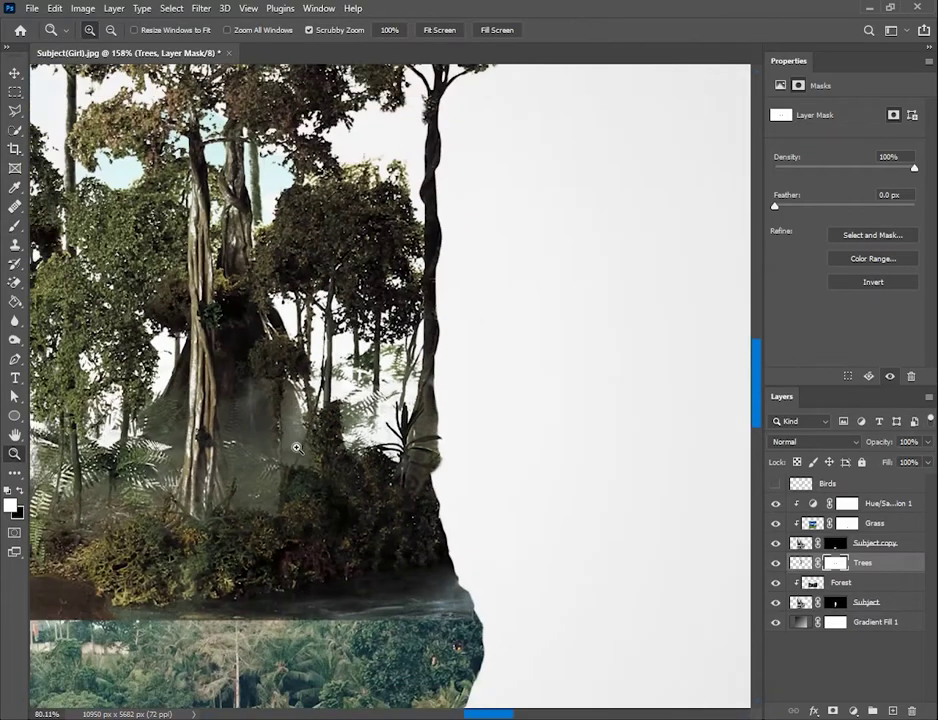
scroll(446, 425, "down", 3)
scroll(268, 455, "up", 5)
key("b")
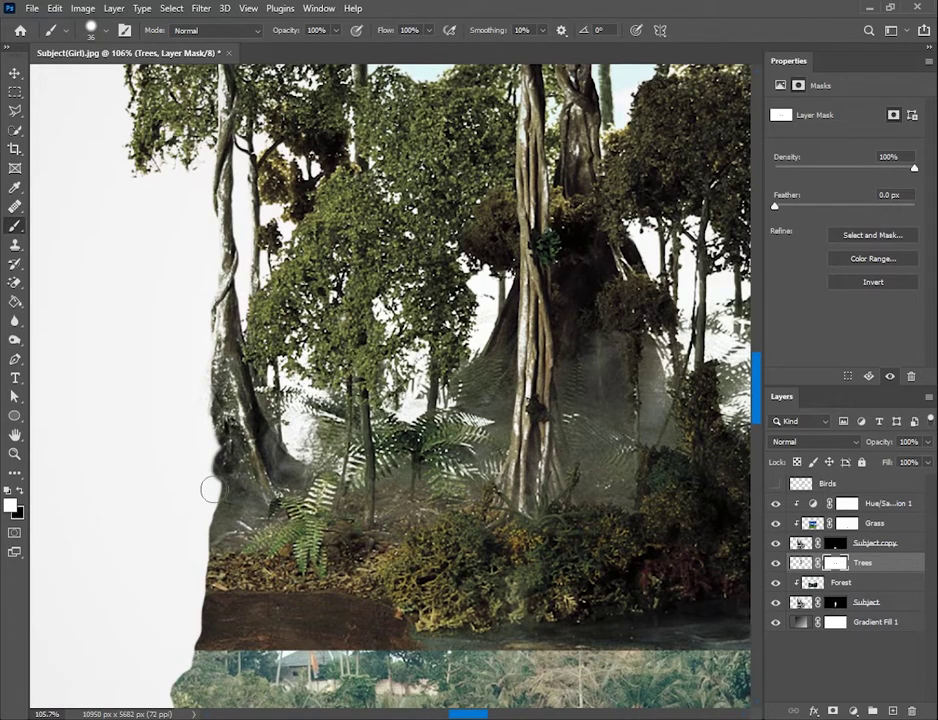
key("z")
left_click_drag(204, 473, 432, 488)
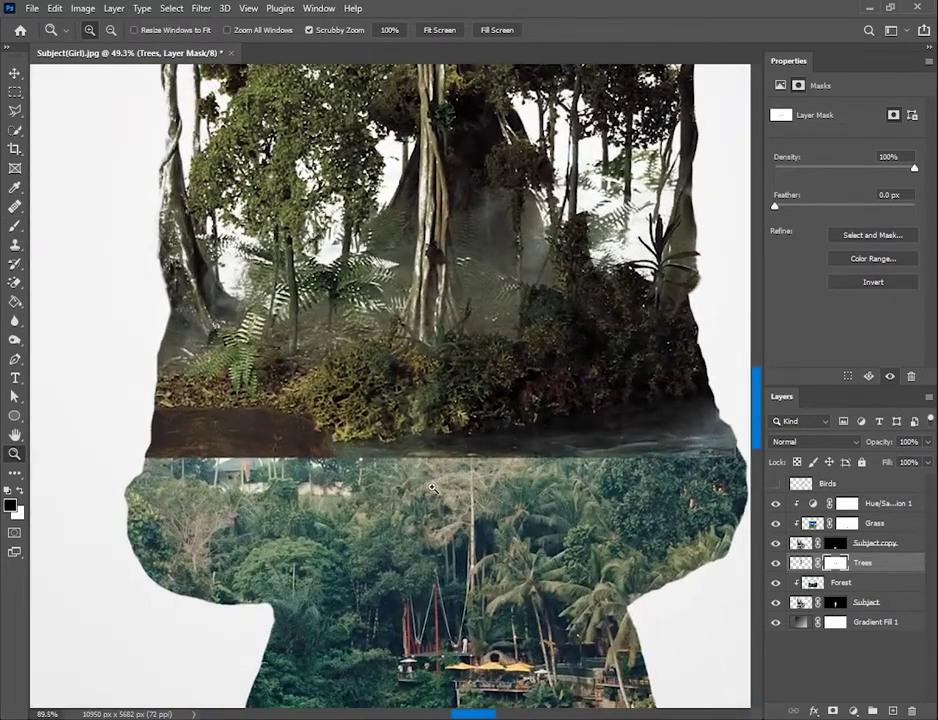
- Lower the trees slightly and paint out the seam between trees and forest
key("b")
right_click(400, 412)
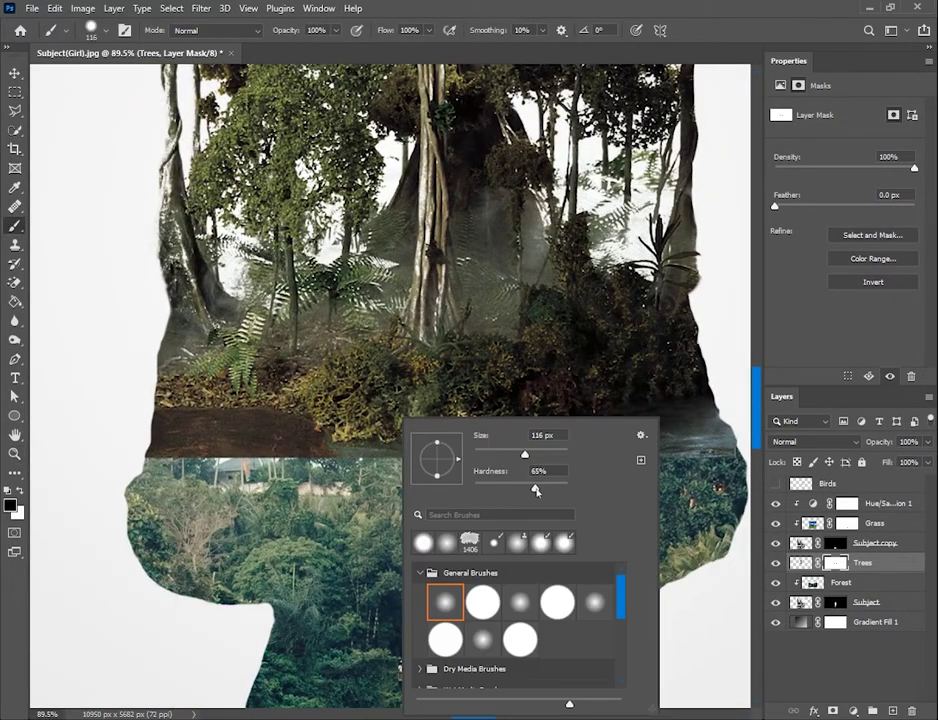
key("Return")
mouse_move(199, 465)
left_mouse_down()
mouse_move(547, 470)
mouse_move(126, 450)
left_mouse_up()
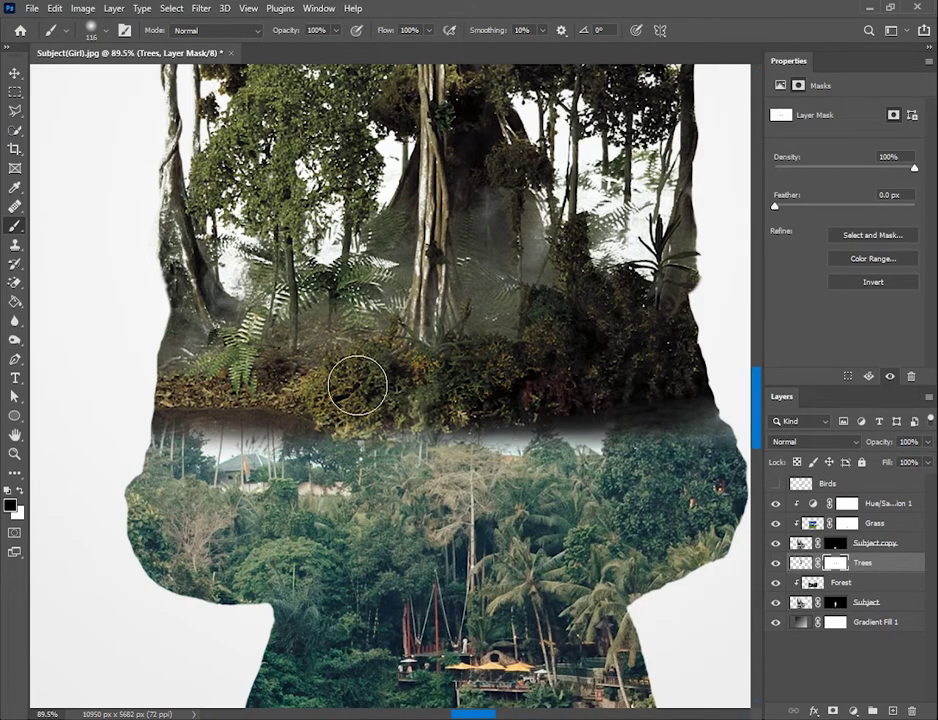
key("v")
left_click_drag(470, 160, 470, 200)
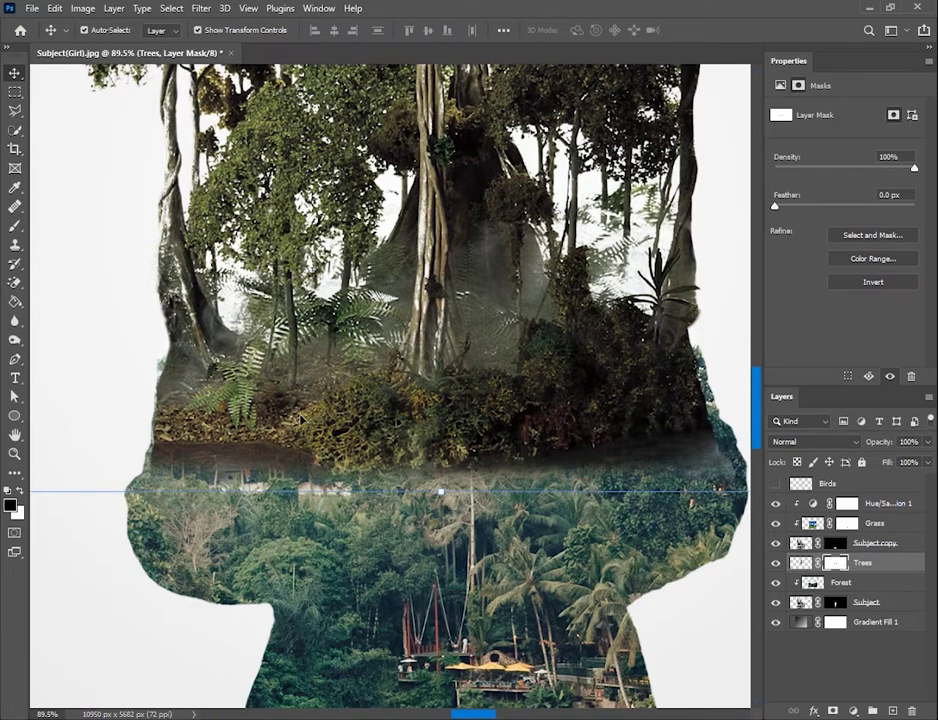
key("b")
mouse_move(172, 455)
left_mouse_down()
mouse_move(240, 465)
mouse_move(163, 446)
mouse_move(561, 452)
mouse_move(716, 438)
left_mouse_up()
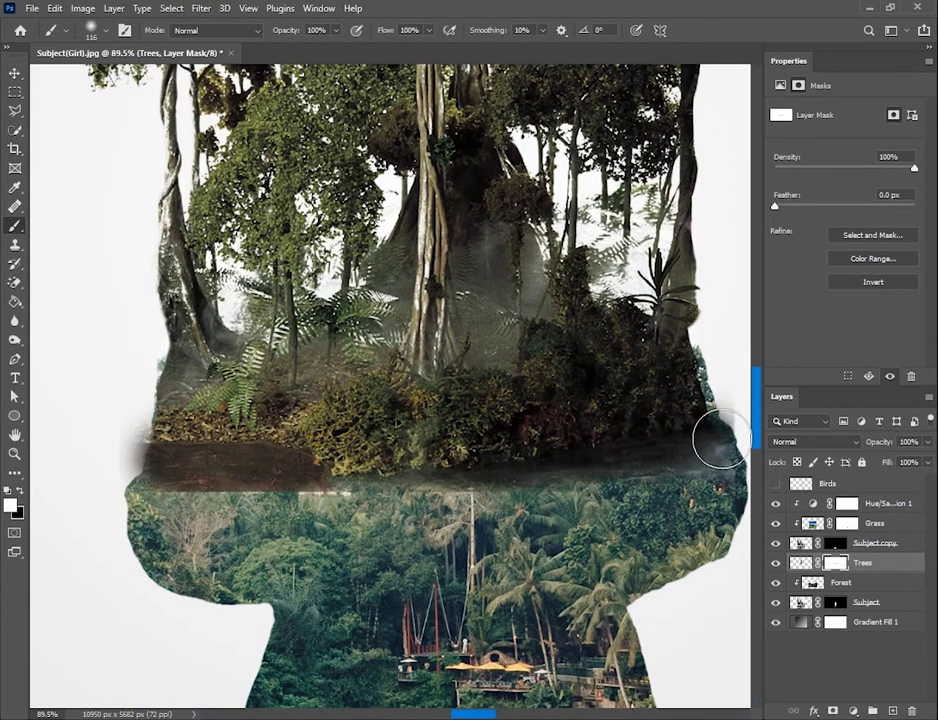
- Clean the Trees mask edge along the face and back of the head with a size-45 brush
key("z")
mouse_move(484, 364)
left_mouse_down()
mouse_move(387, 364)
mouse_move(433, 368)
mouse_move(414, 374)
left_mouse_up()
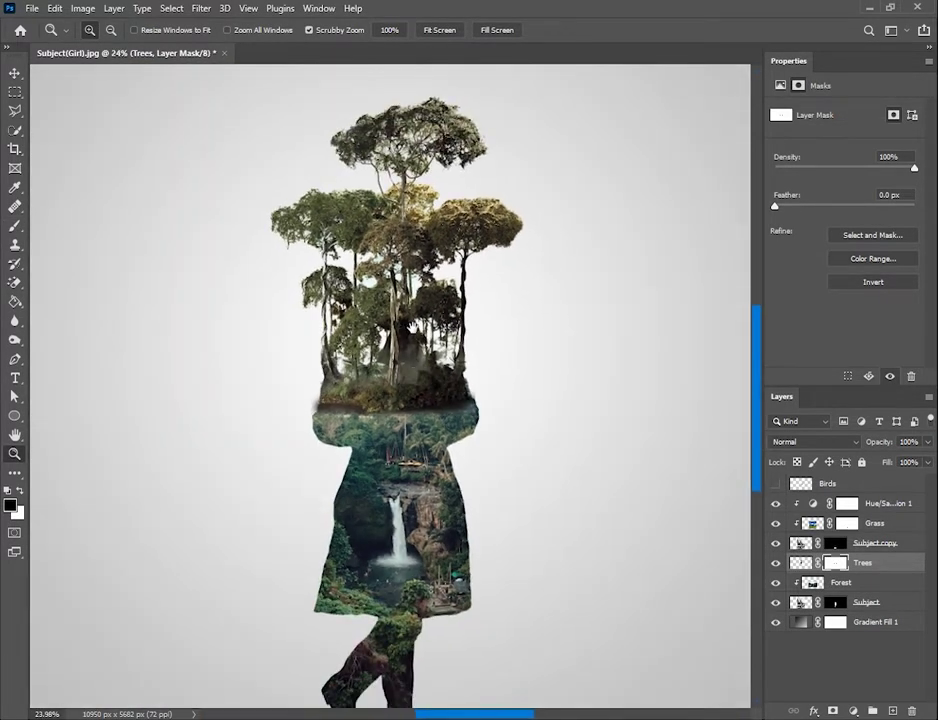
left_click_drag(306, 420, 370, 420)
key("b")
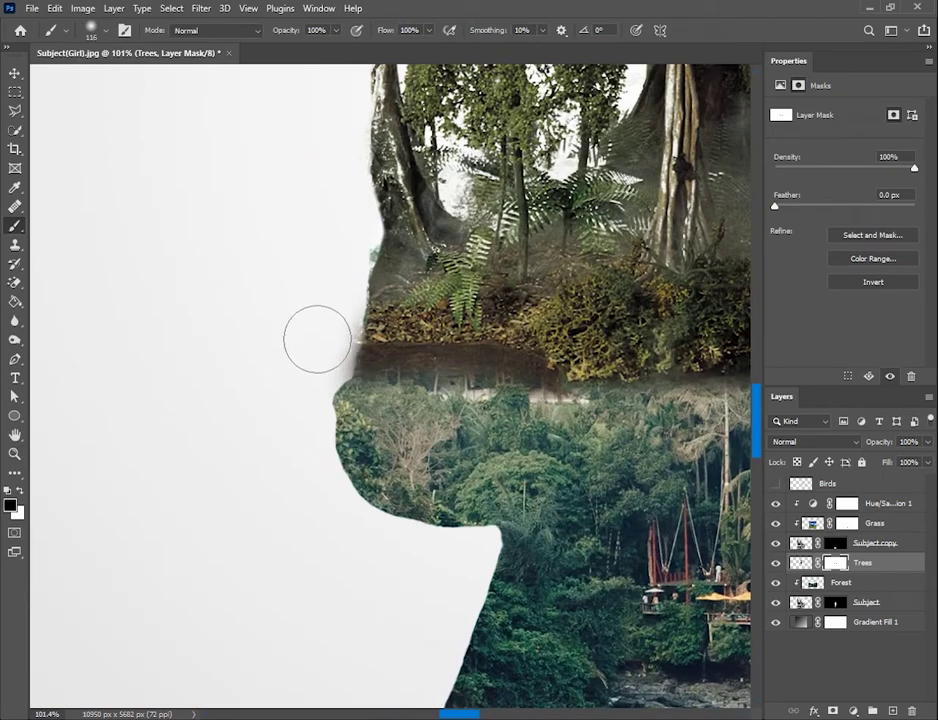
left_click_drag(317, 339, 280, 339)
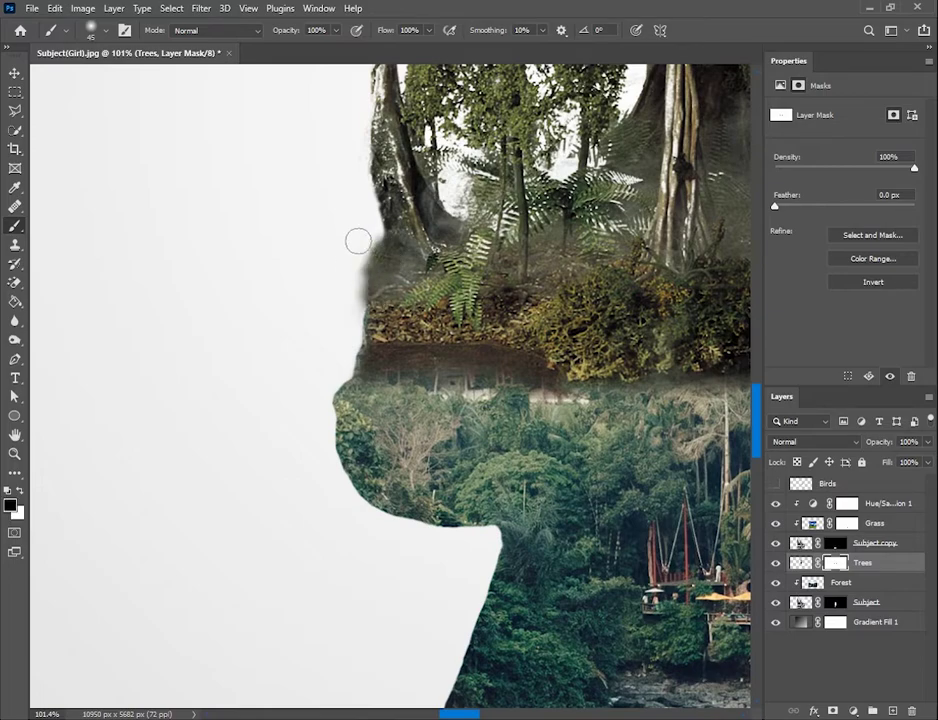
left_click_drag(567, 302, 286, 335)
left_click_drag(610, 312, 483, 310)
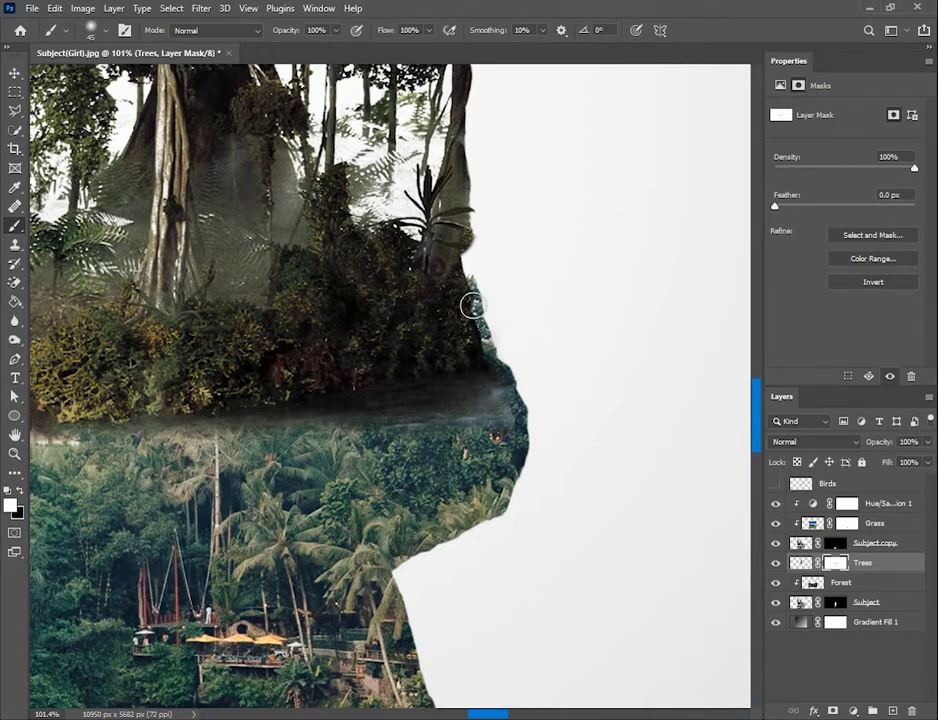
left_click_drag(470, 310, 492, 369)
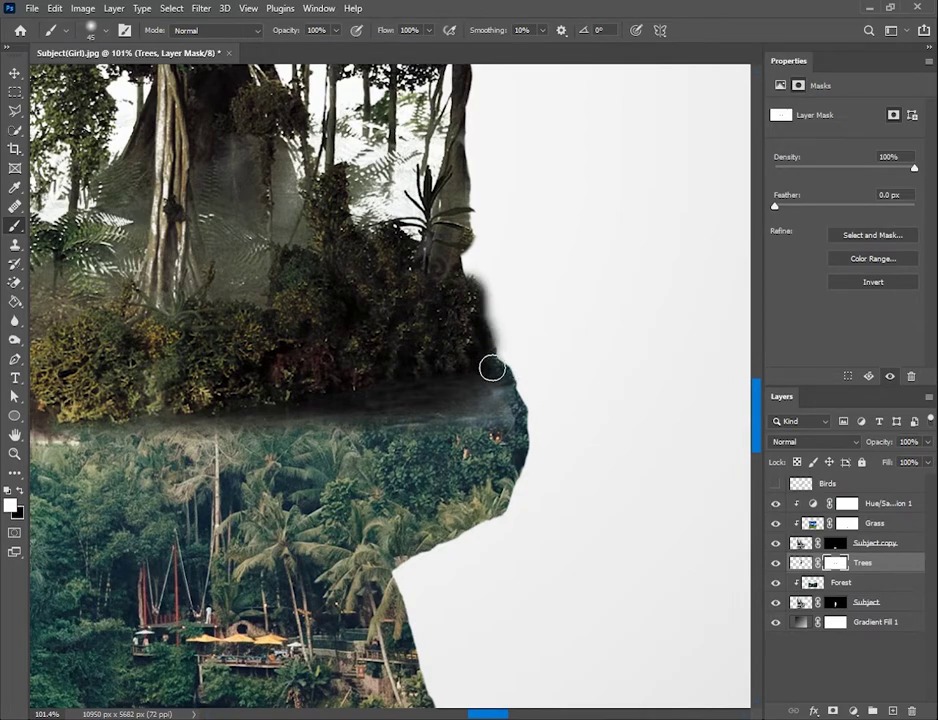
right_click(497, 281)
left_click(715, 11)
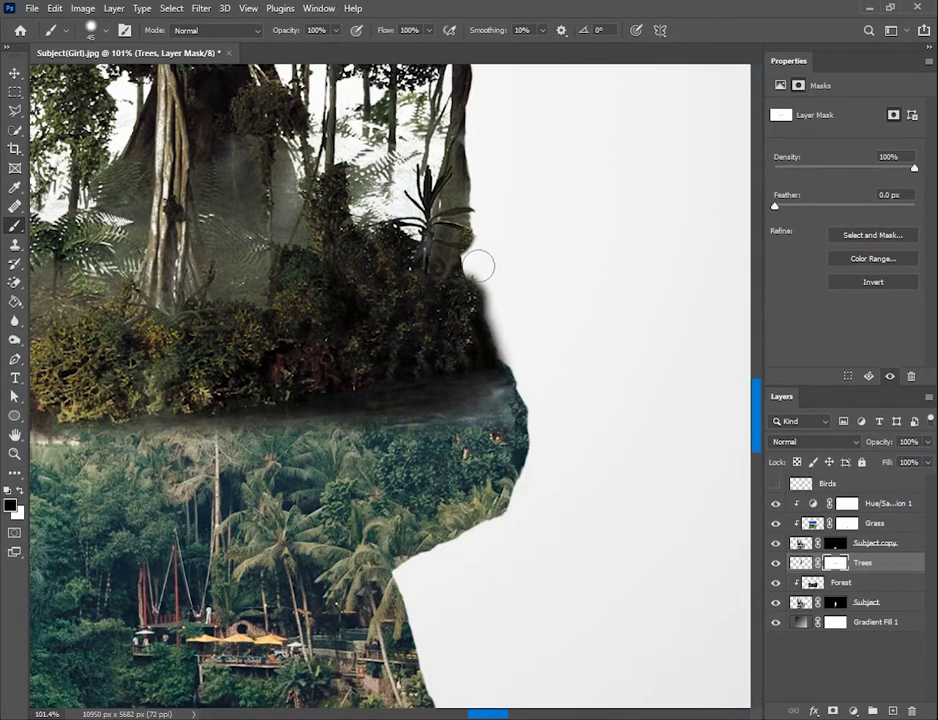
key("z")
left_click_drag(360, 356, 289, 379)
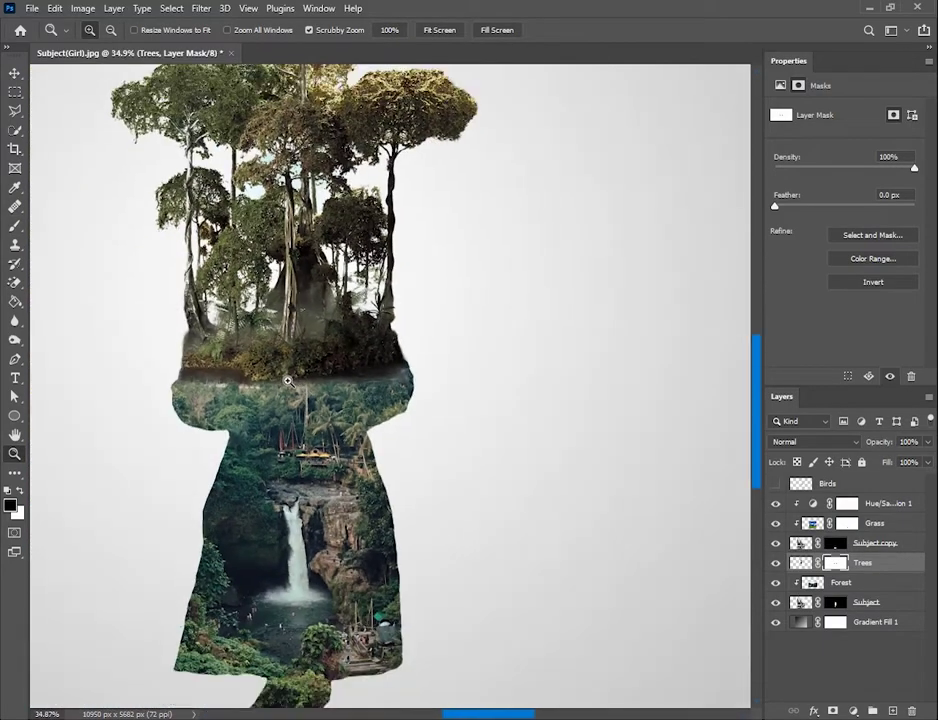
- Clip a Color Balance layer to Trees with values -9, +13, -17
left_click(801, 563)
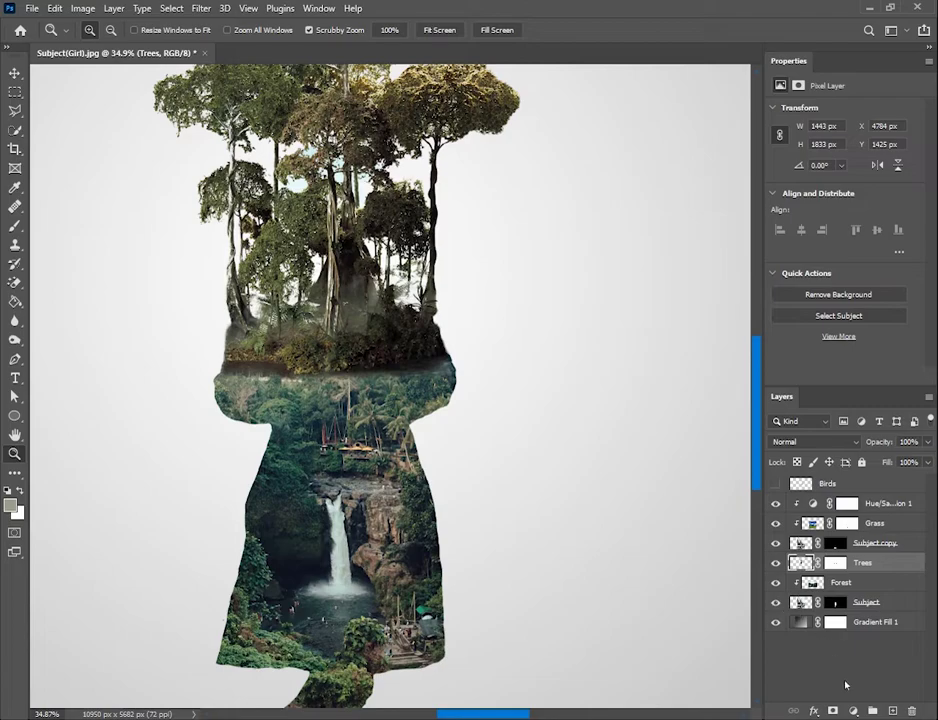
left_click(852, 711)
left_click(848, 582)
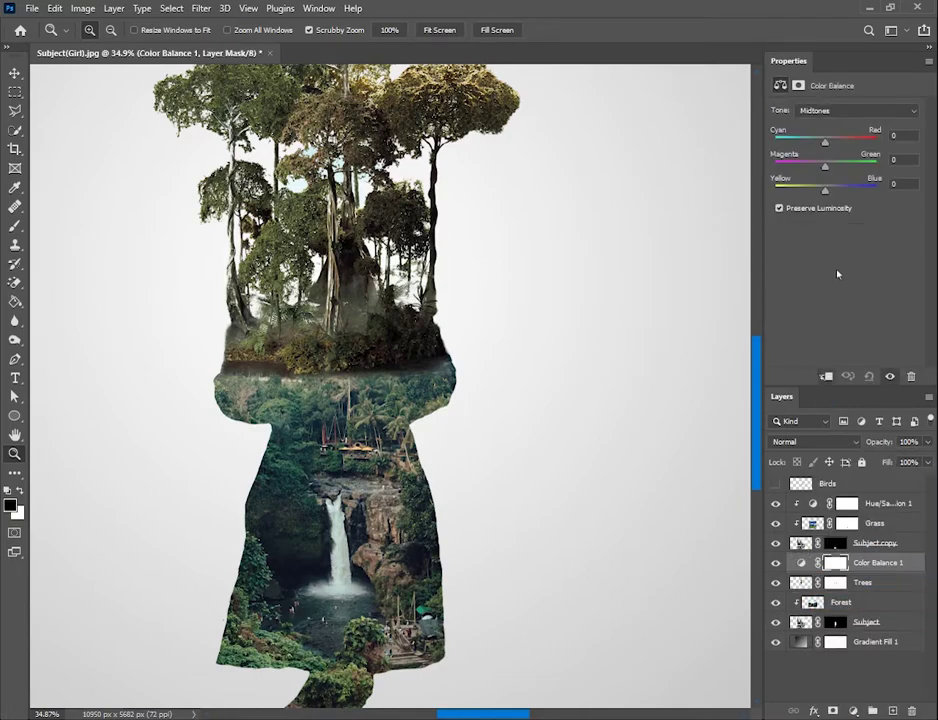
left_click(827, 377)
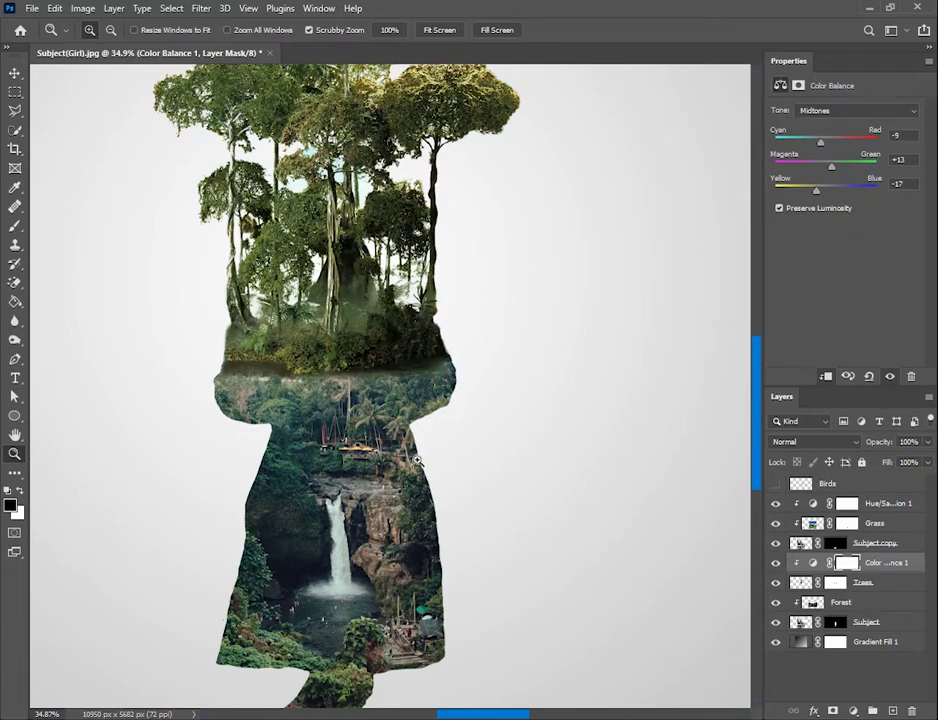
key("v")
- Add a Color Balance layer for Forest with values +10, +1, -14
left_click(843, 605)
left_click(853, 710)
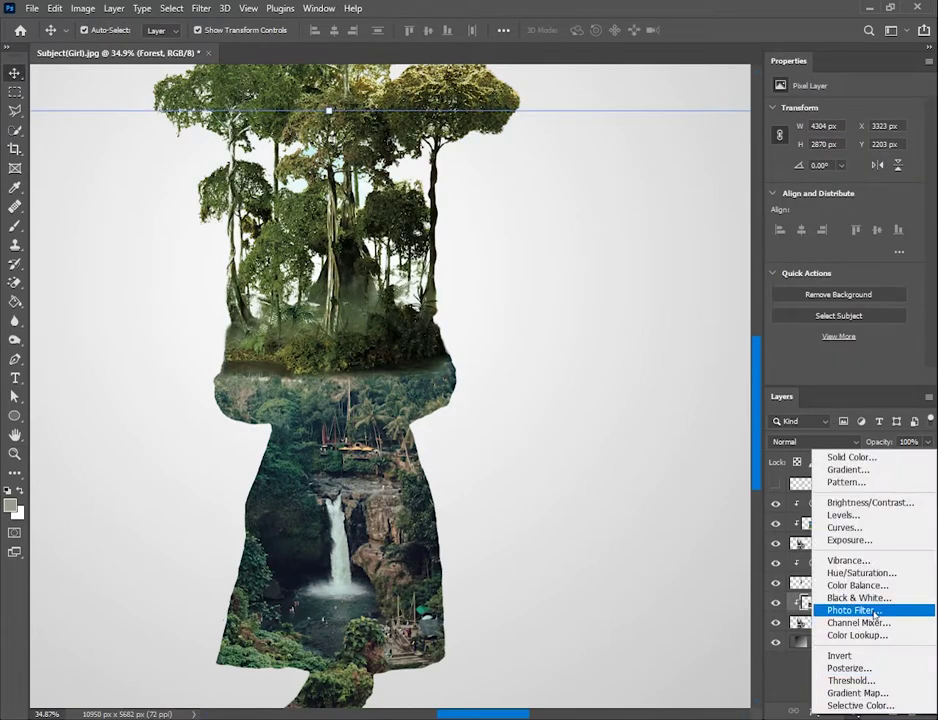
left_click(852, 584)
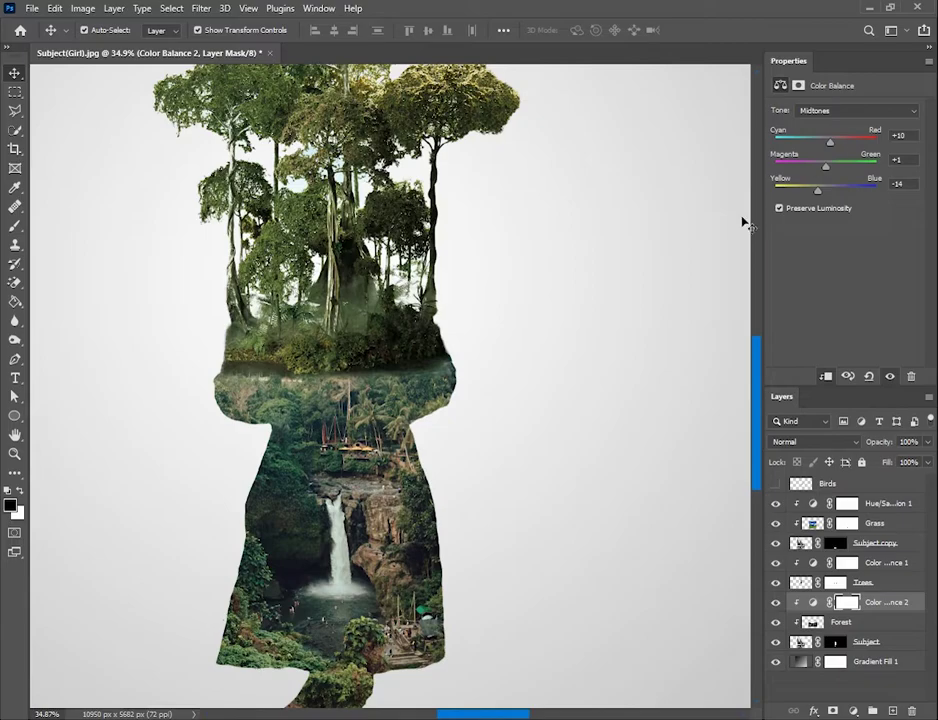
key("z")
left_click_drag(445, 383, 398, 388)
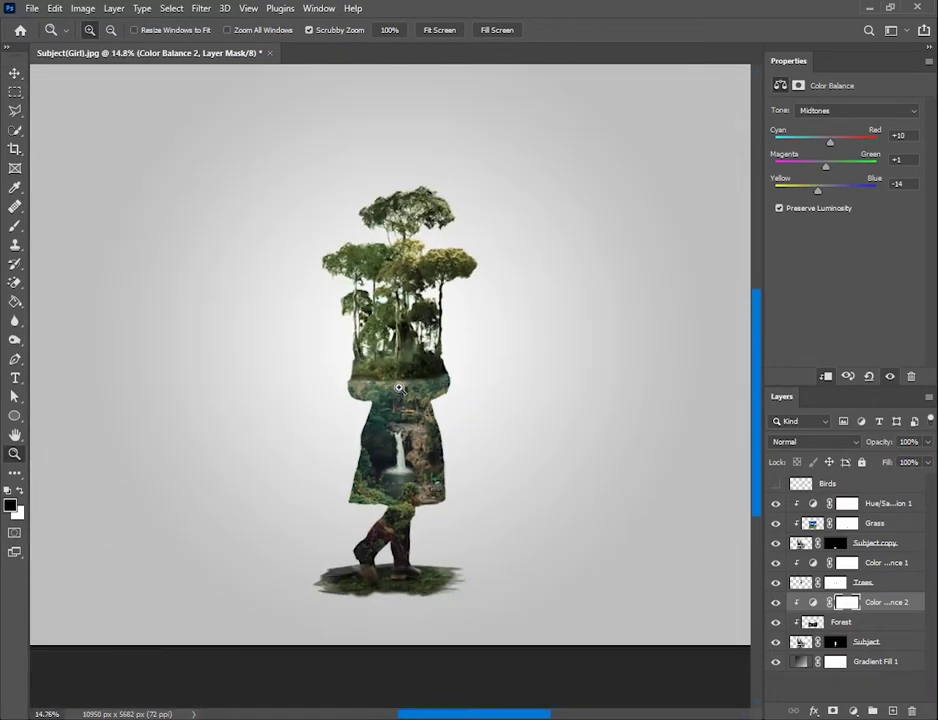
- Show the hidden Birds layer and place the flock left of the tree canopy
left_click(519, 383, "ctrl")
scroll(512, 388, "up", 5)
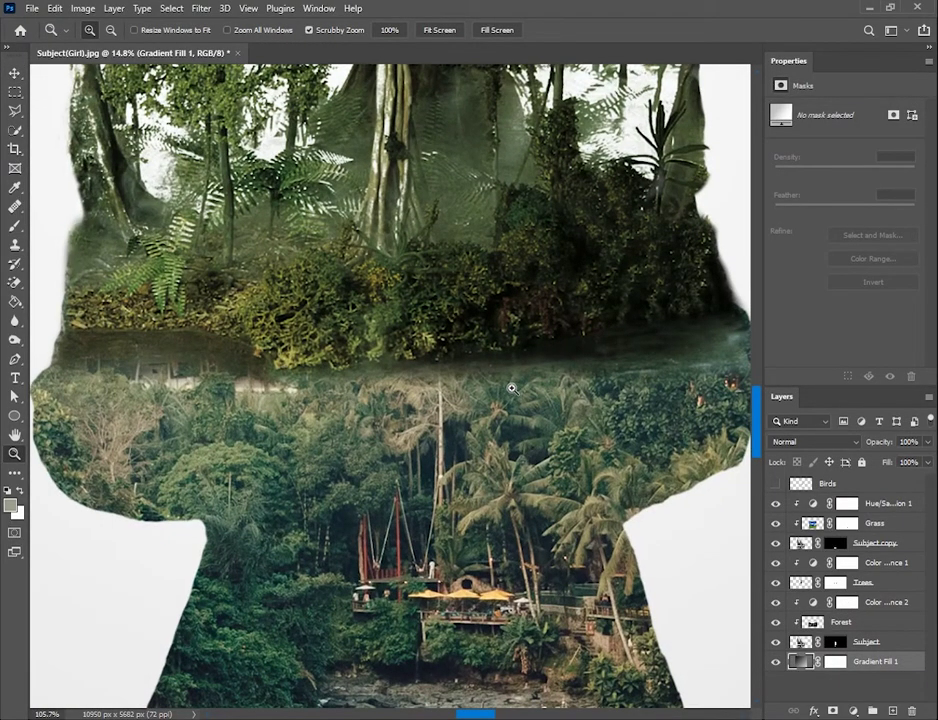
scroll(511, 388, "down", 5)
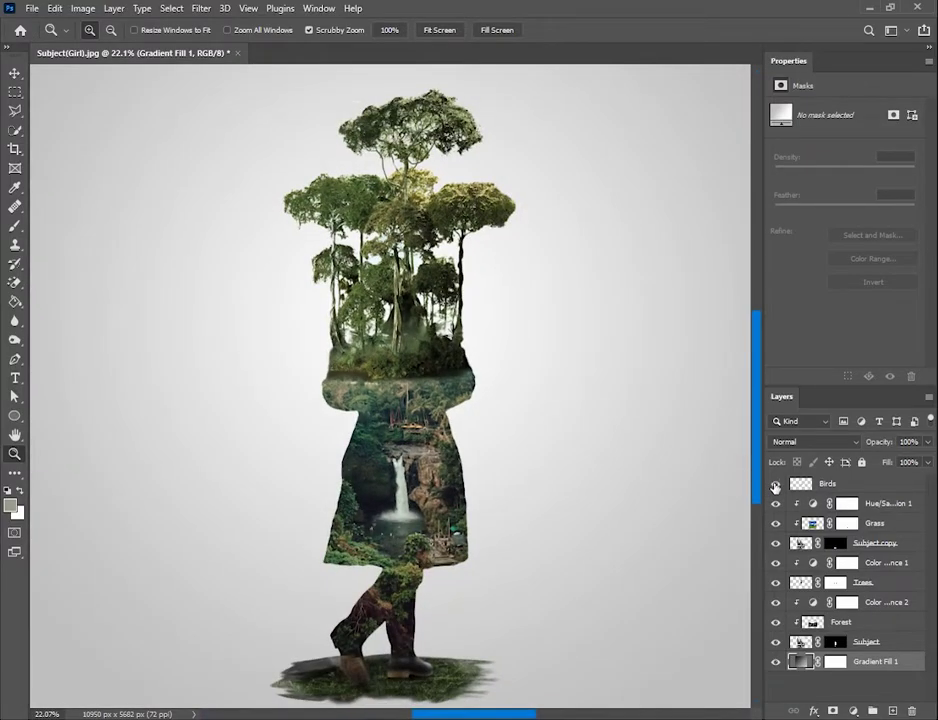
left_click(775, 487)
key("v")
left_click_drag(498, 389, 393, 336)
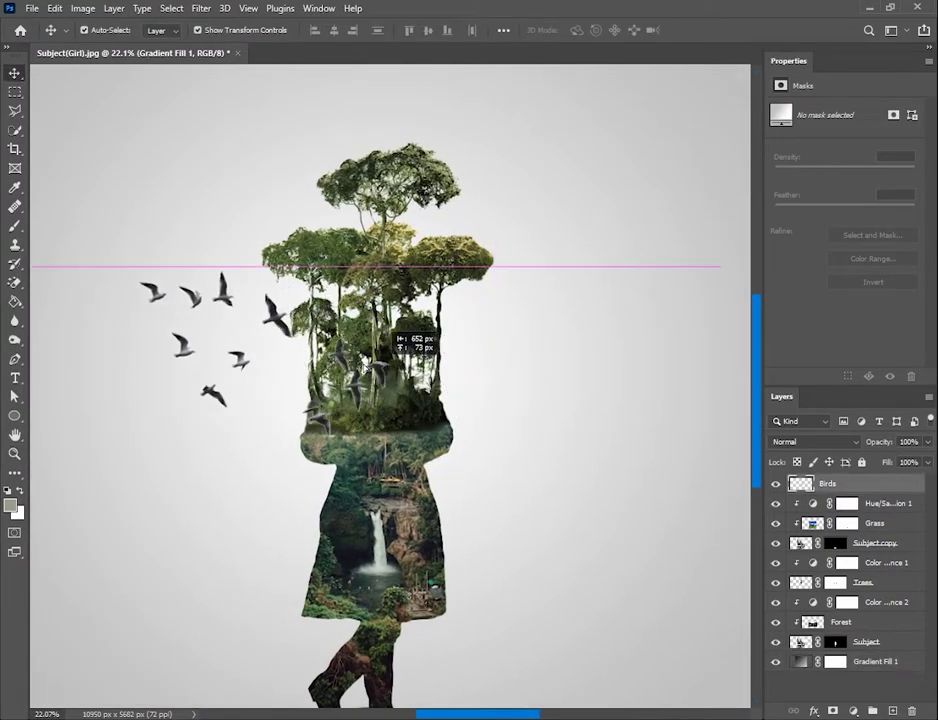
key("z")
left_click_drag(234, 375, 339, 383)
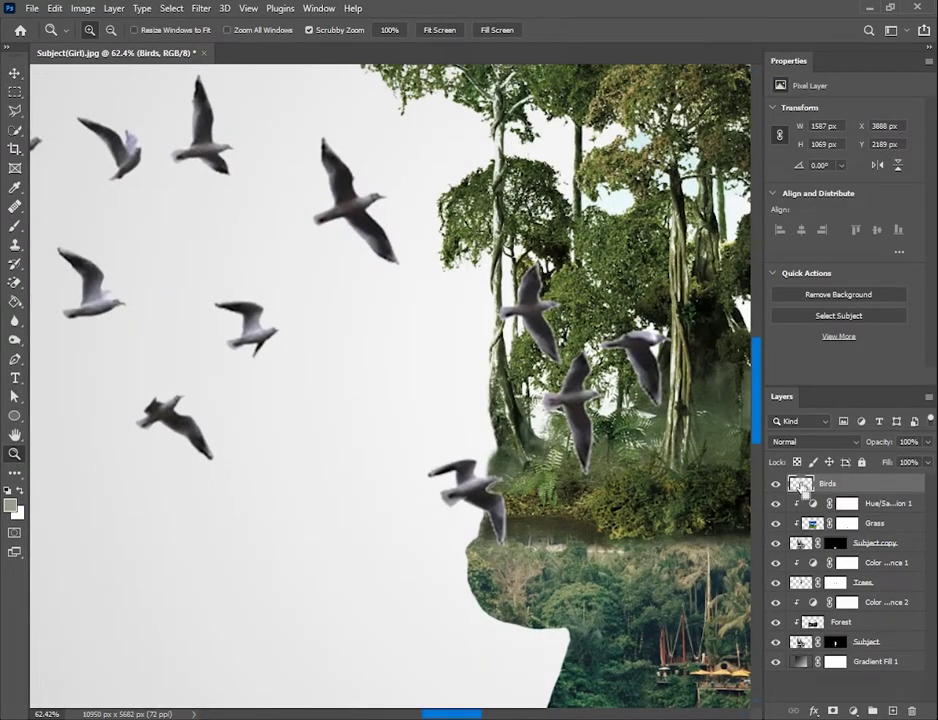
- Contract the birds' selection by 2 px, invert it and delete the fringe pixels
left_click(801, 486, "ctrl")
left_click(171, 8)
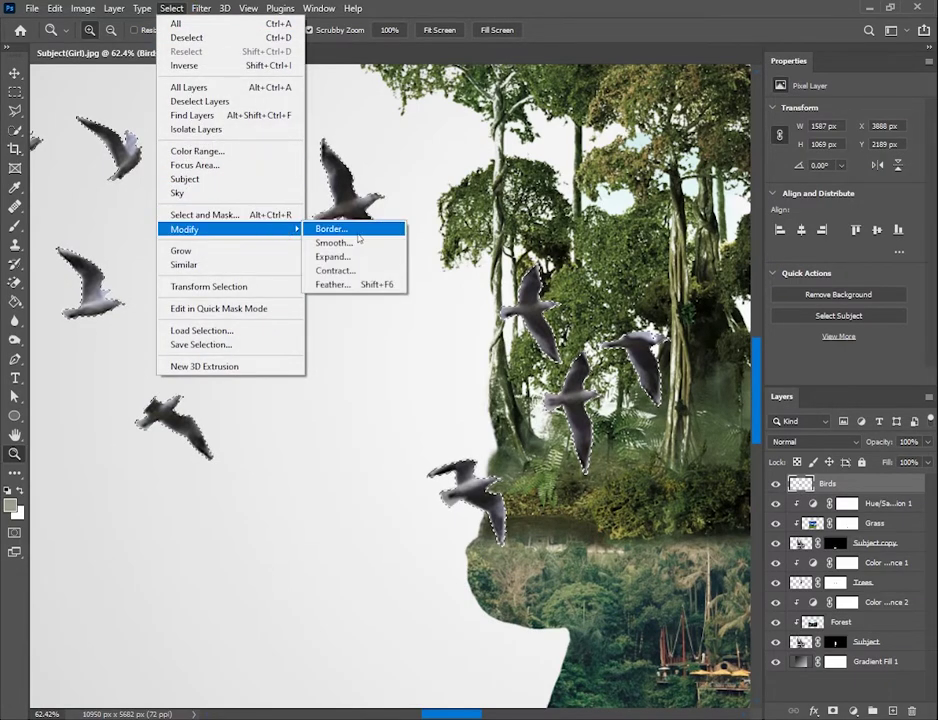
left_click(335, 270)
type("2")
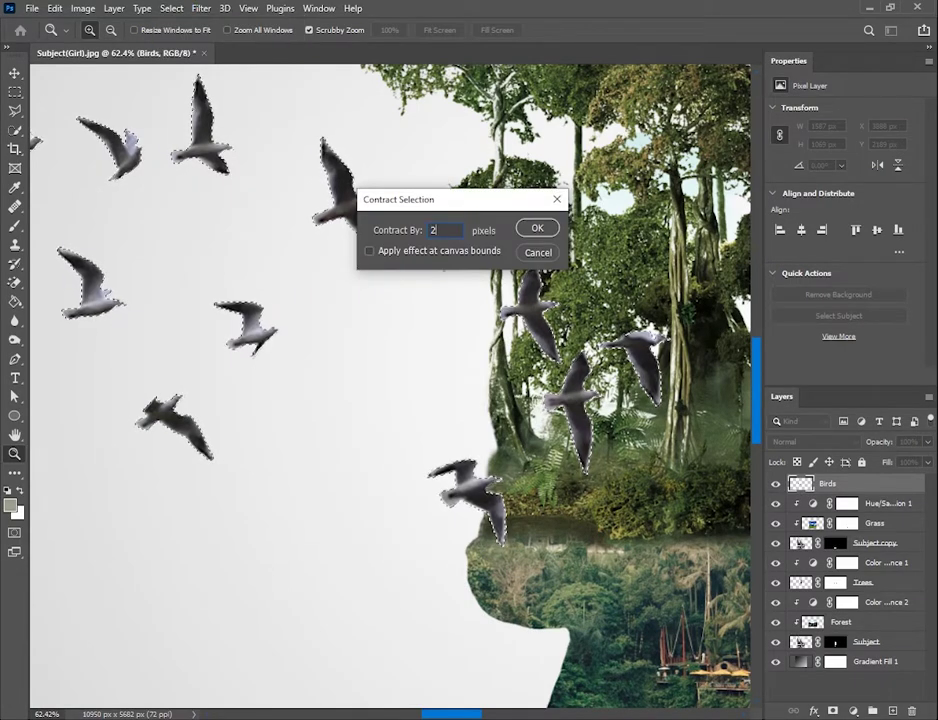
key("Return")
left_click(171, 8)
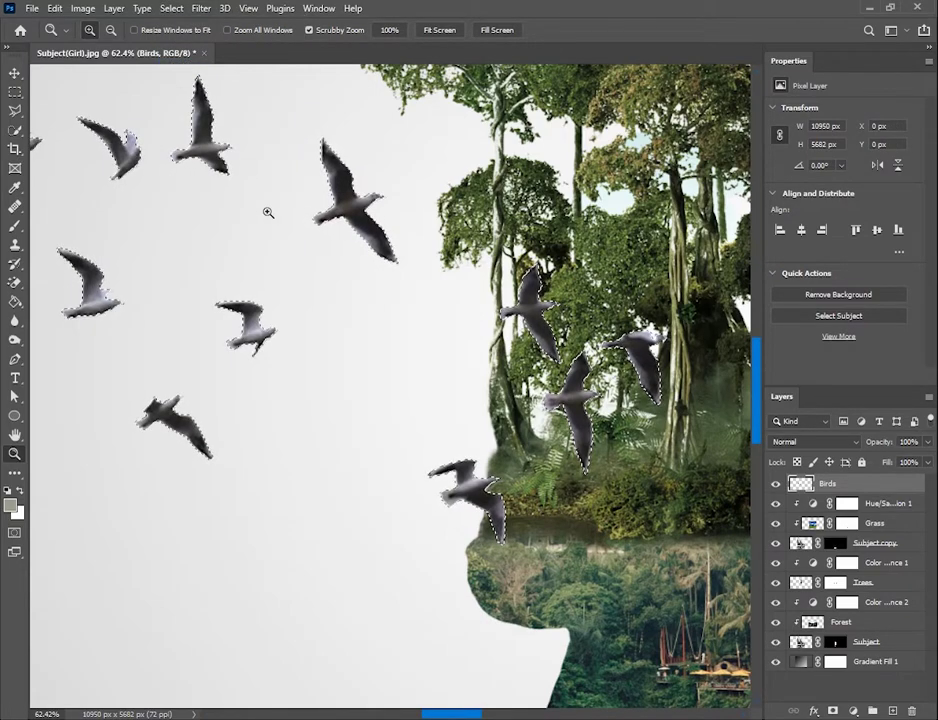
key("ctrl+d")
- Move the birds up beside the tree tops and stack the Birds layer below Trees
key("ctrl+0")
key("v")
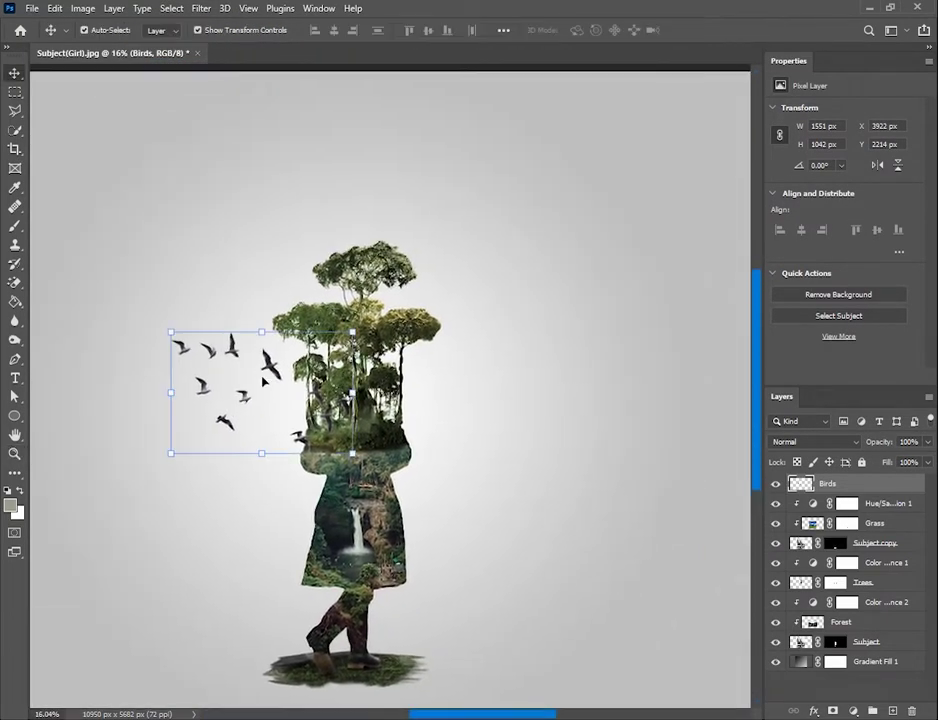
mouse_move(246, 397)
left_mouse_down()
mouse_move(300, 280)
mouse_move(310, 310)
left_mouse_up()
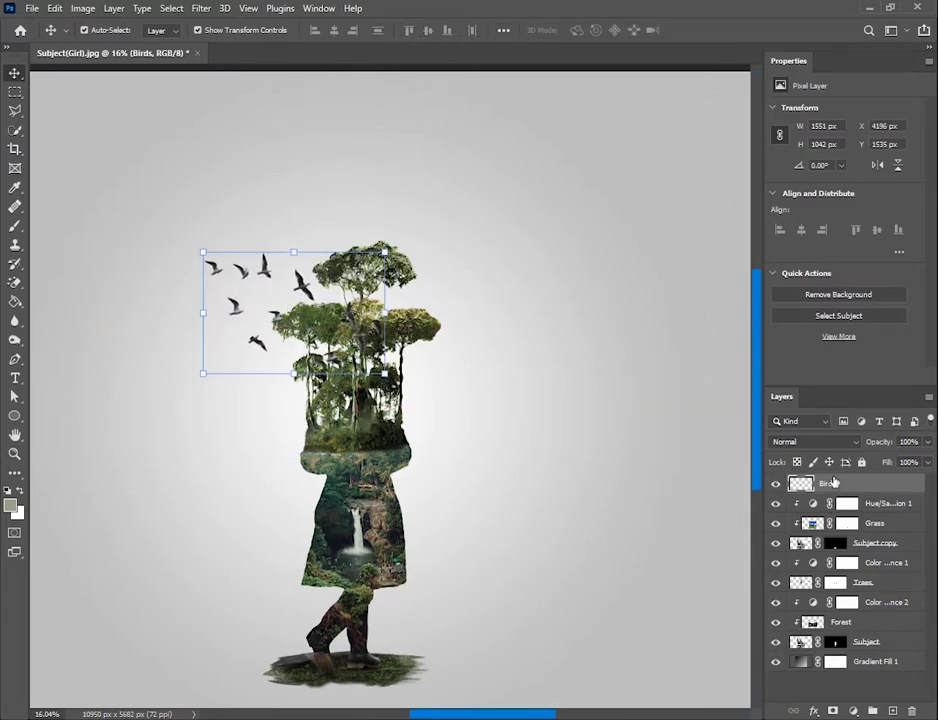
left_click_drag(834, 482, 857, 590)
left_click(464, 445)
left_click_drag(300, 262, 308, 266)
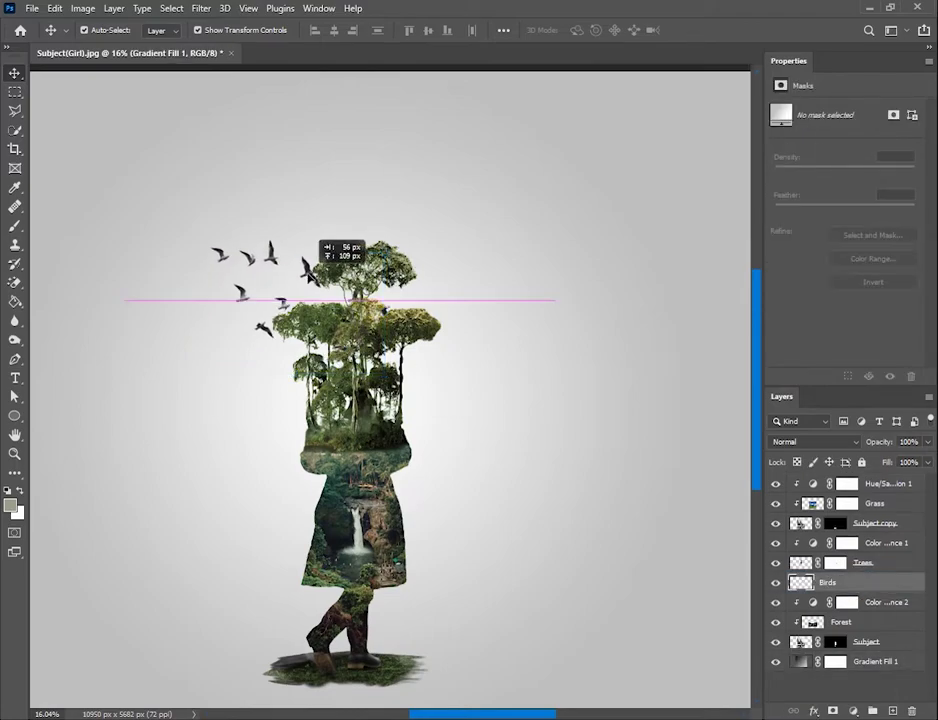
- Blur the foliage along the tree-forest seam on the merged Group 1 layer
left_click(578, 400)
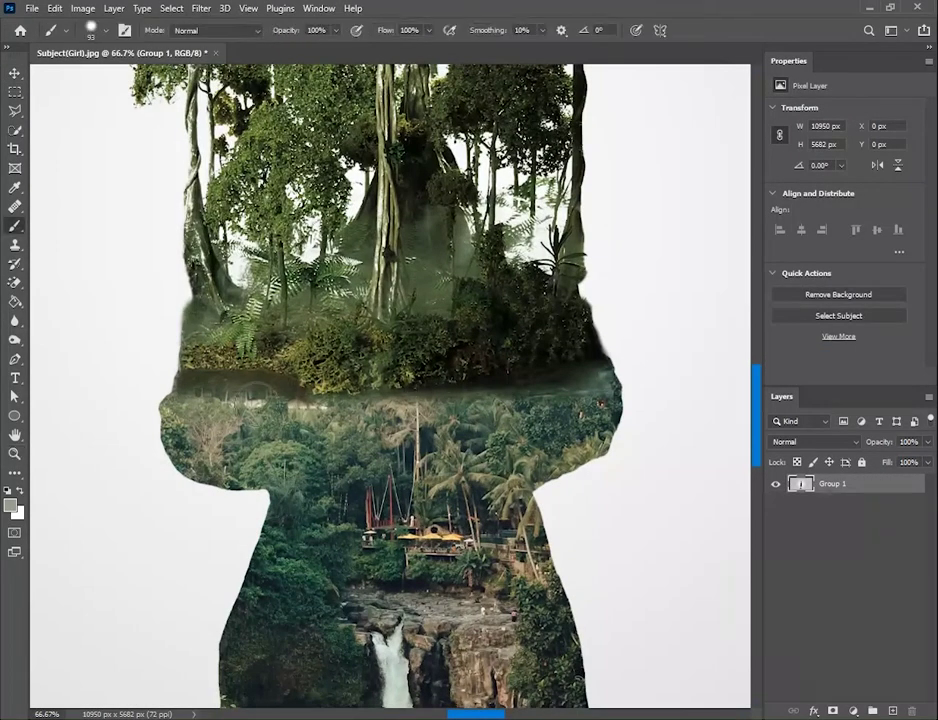
left_click(14, 321)
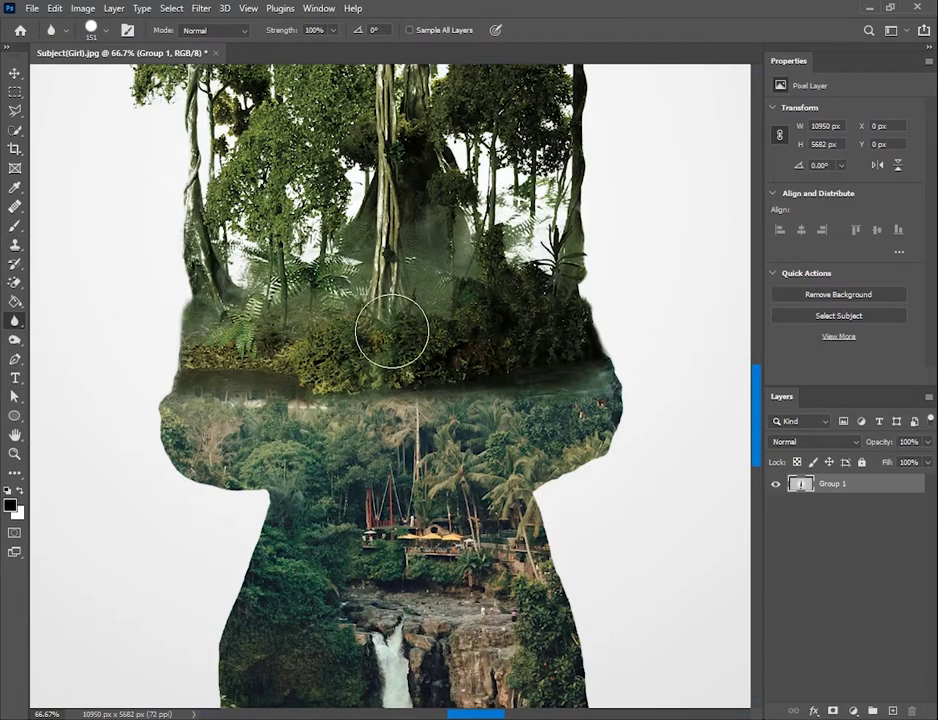
mouse_move(203, 383)
left_mouse_down()
mouse_move(314, 343)
mouse_move(549, 419)
mouse_move(329, 398)
mouse_move(237, 331)
mouse_move(551, 398)
left_mouse_up()
key("z")
key("ctrl+0")
- Convert Group 1 into a smart object for smart filters
scroll(287, 354, "up", 3)
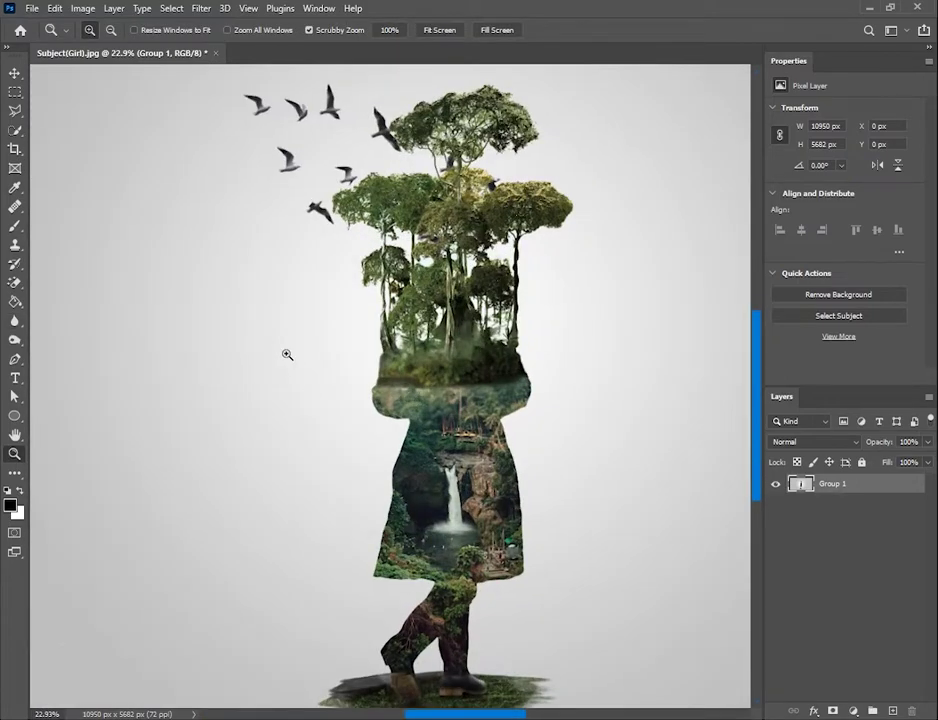
key("ctrl+0")
key("v")
left_click(201, 8)
left_click(235, 47)
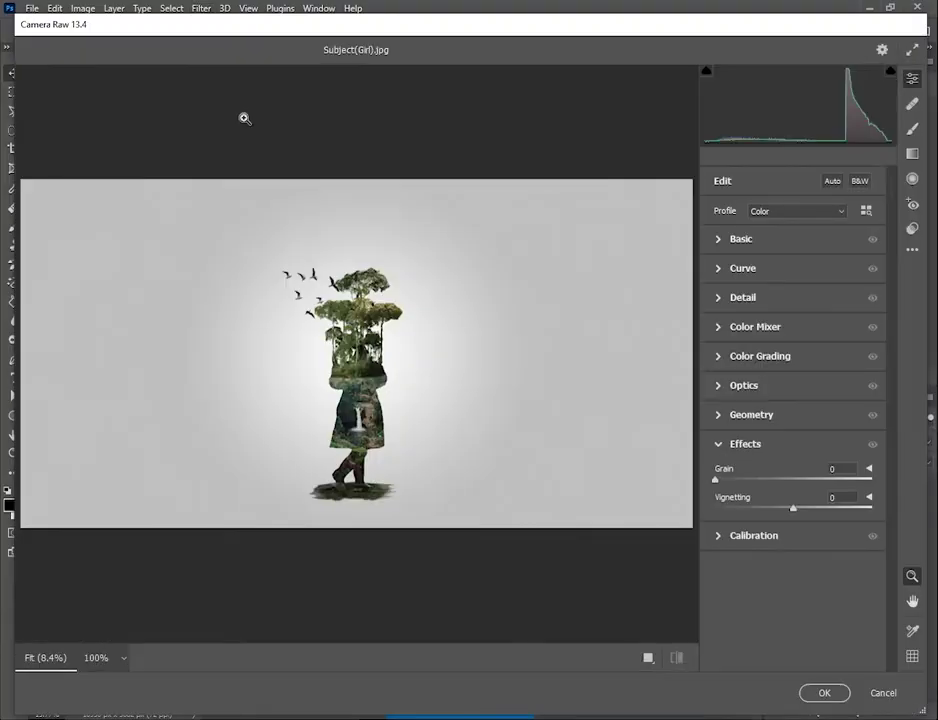
- Apply Camera Raw with Temperature -8, Tint -3, Exposure -0.25, Contrast +19, Texture -17, curve and colour-grading tweaks
scroll(245, 117, "up", 1)
scroll(245, 117, "up", 1)
mouse_move(750, 287)
left_mouse_down()
mouse_move(716, 352)
mouse_move(743, 370)
mouse_move(753, 423)
left_mouse_up()
scroll(729, 538, "down", 1)
mouse_move(726, 493)
left_mouse_down()
mouse_move(800, 517)
mouse_move(787, 540)
left_mouse_up()
left_click(743, 561)
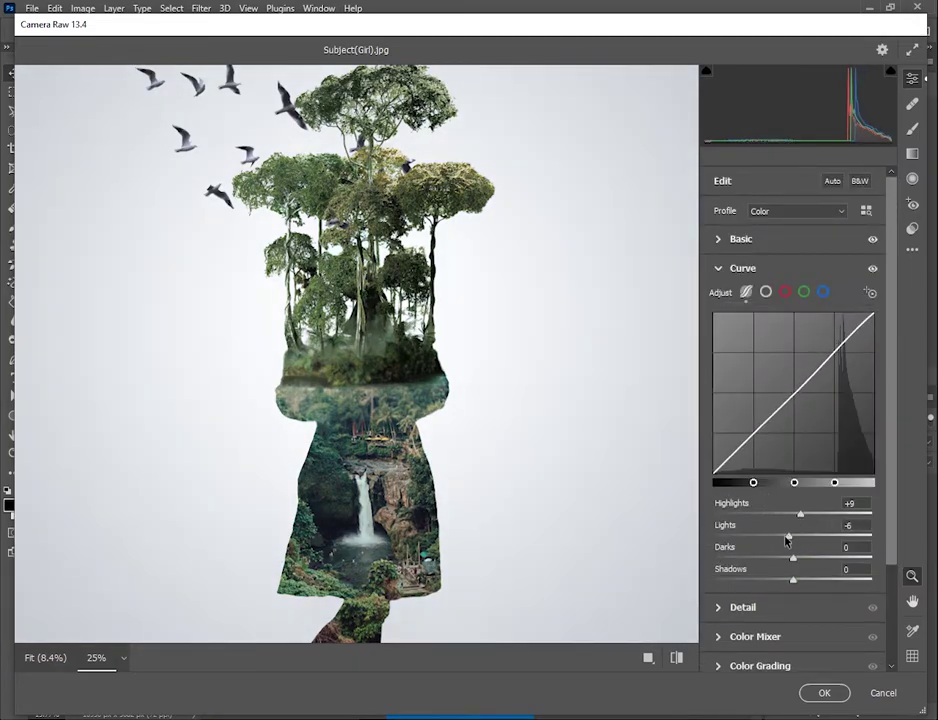
left_click(760, 683)
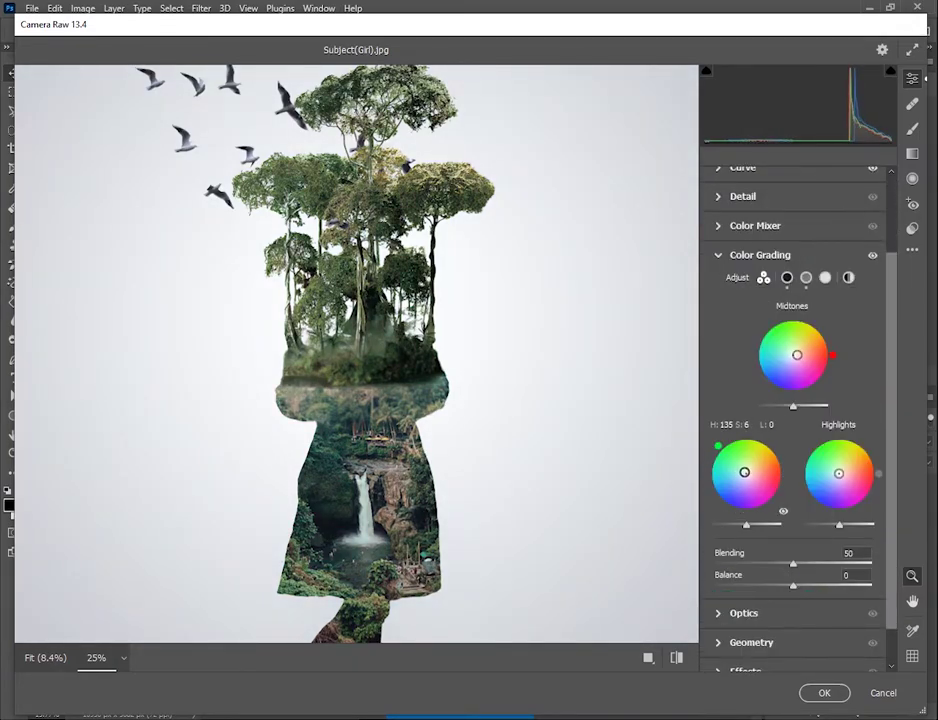
left_click(824, 692)
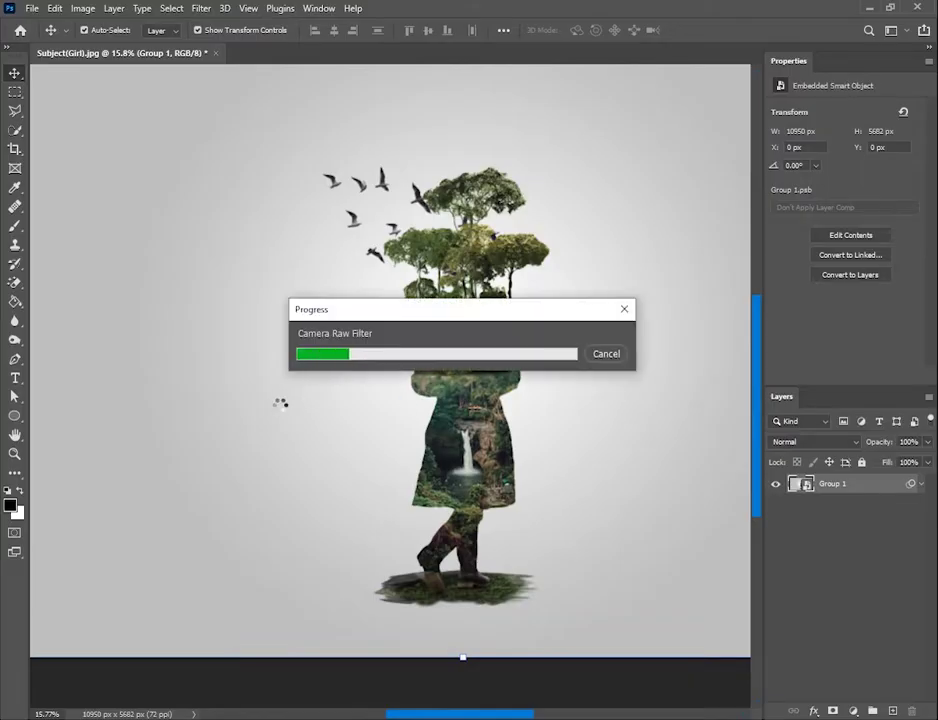